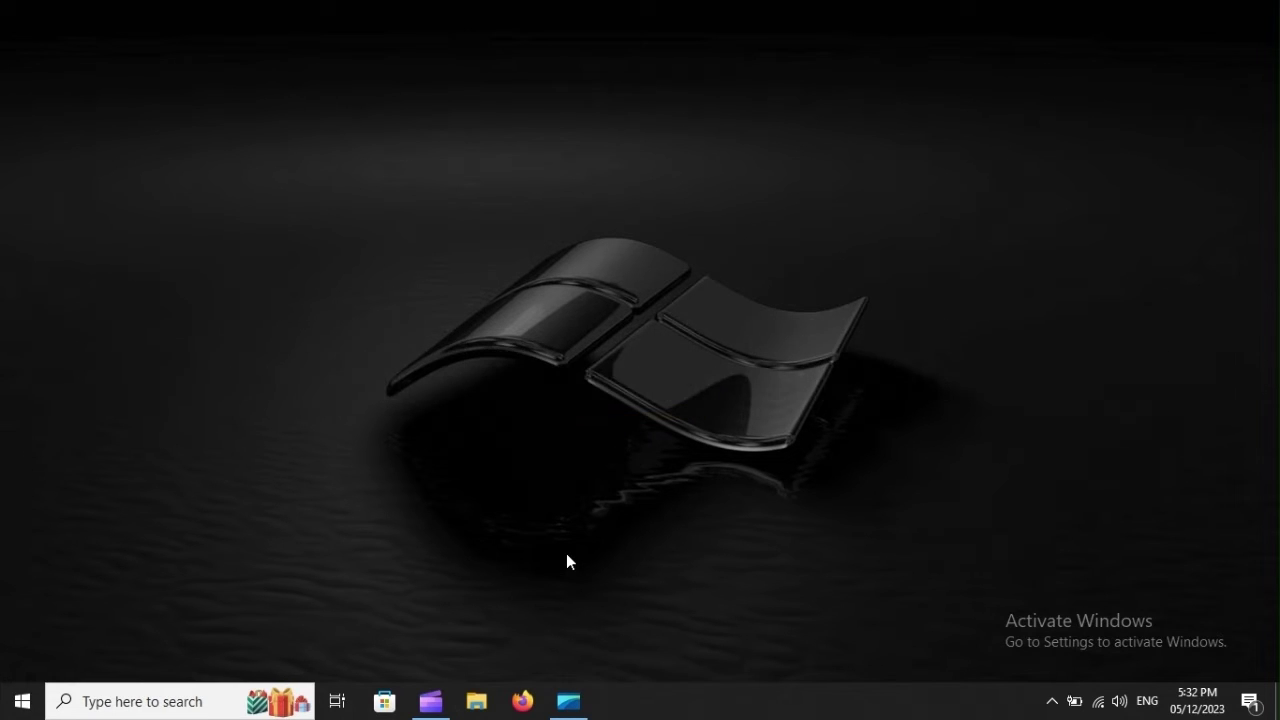
Open the known Wi-Fi networks list in the network settings and select the connected network's entry to reach its Forget option
right_click(1095, 706)
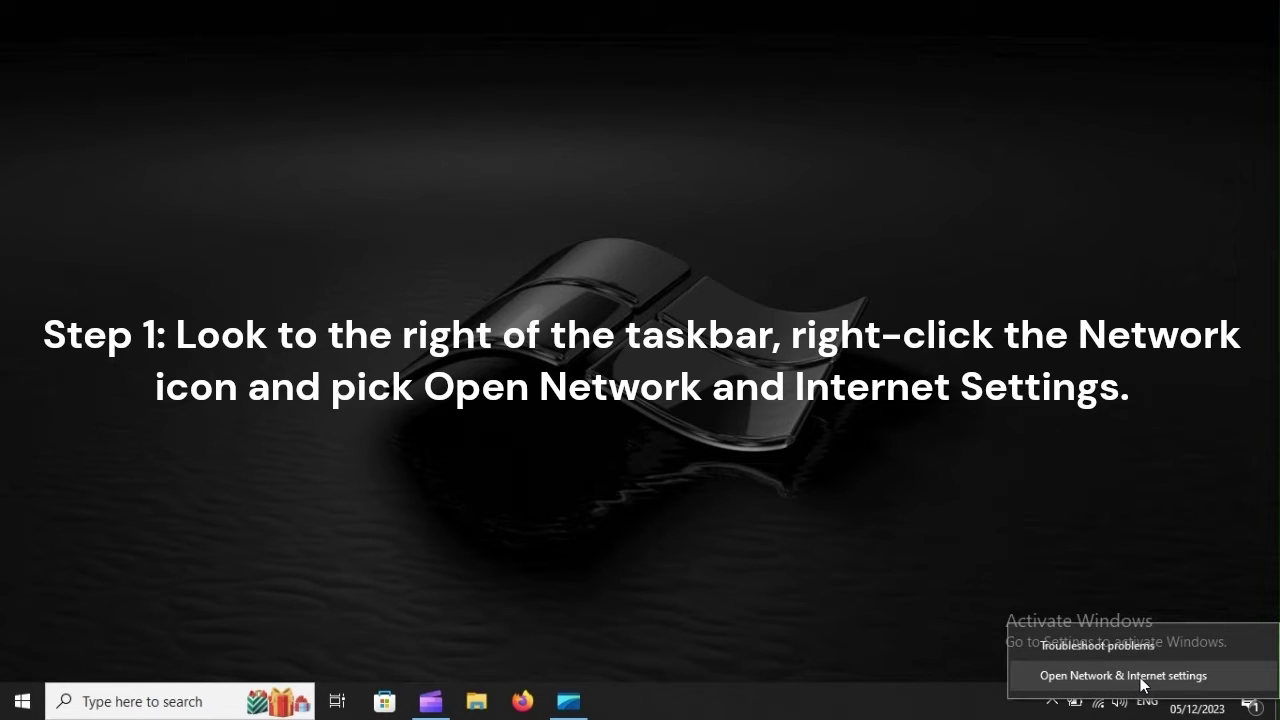
left_click(1141, 678)
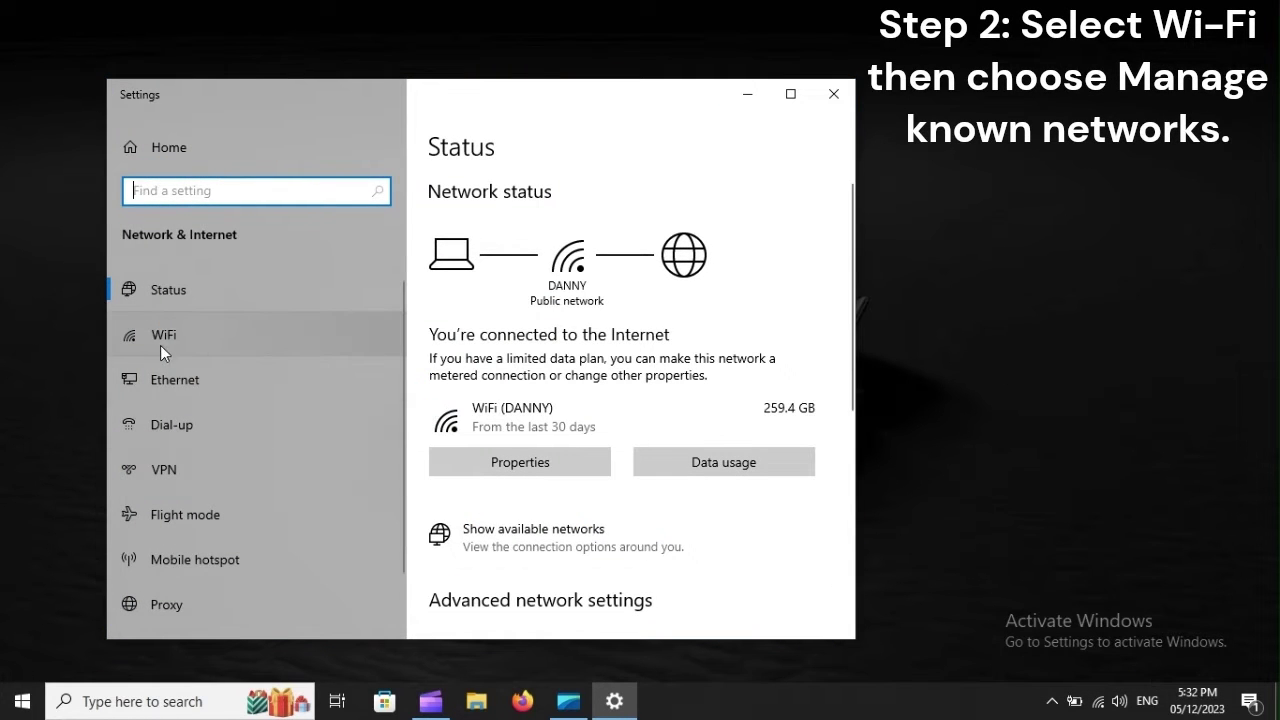
left_click(156, 335)
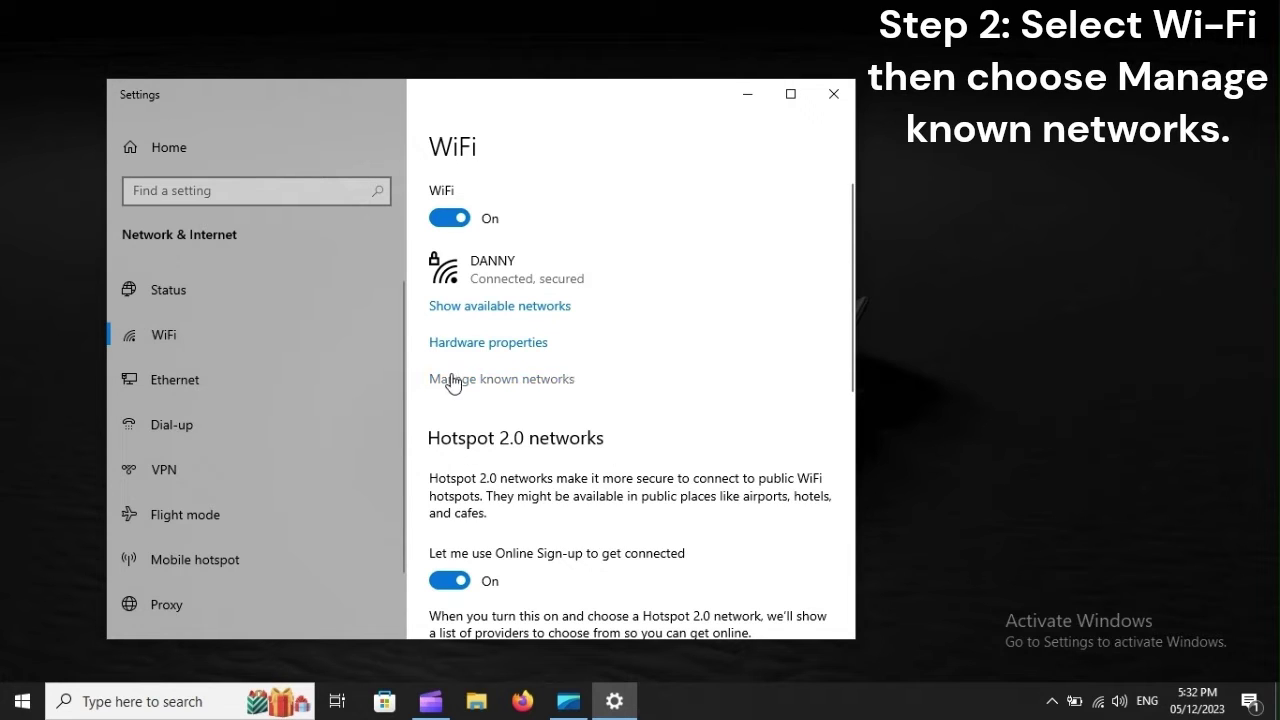
left_click(545, 380)
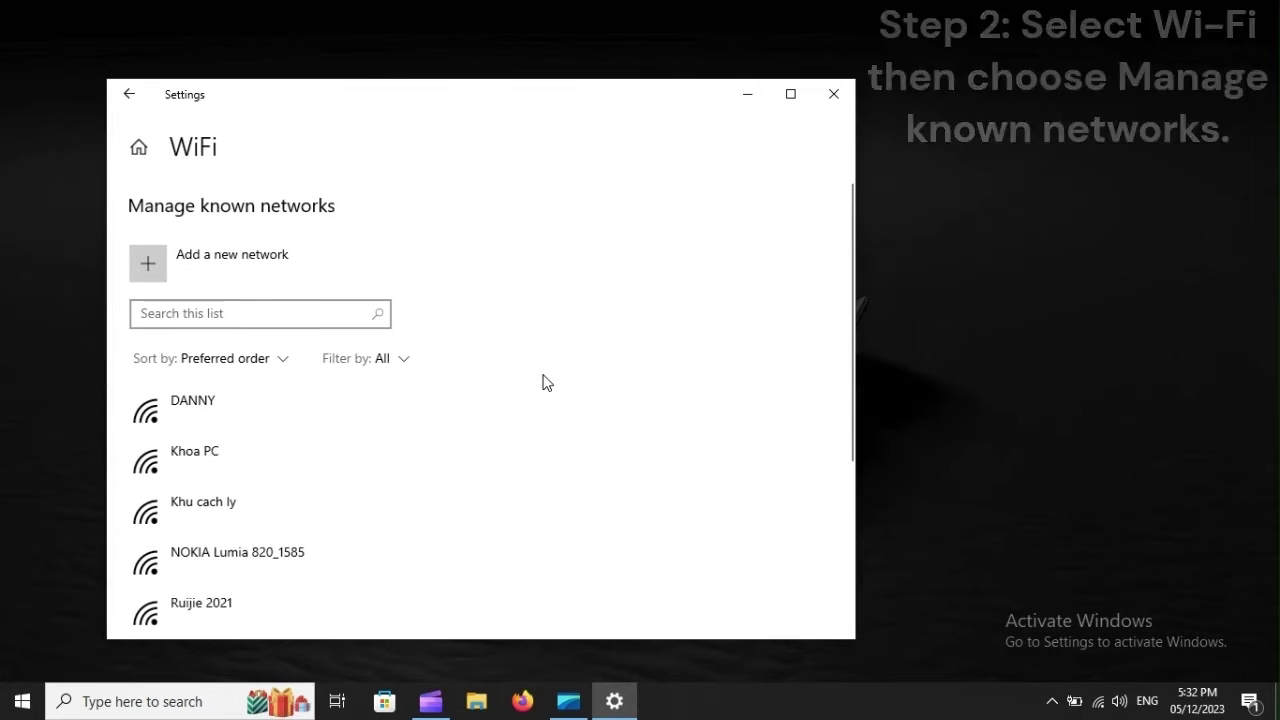
left_click(221, 412)
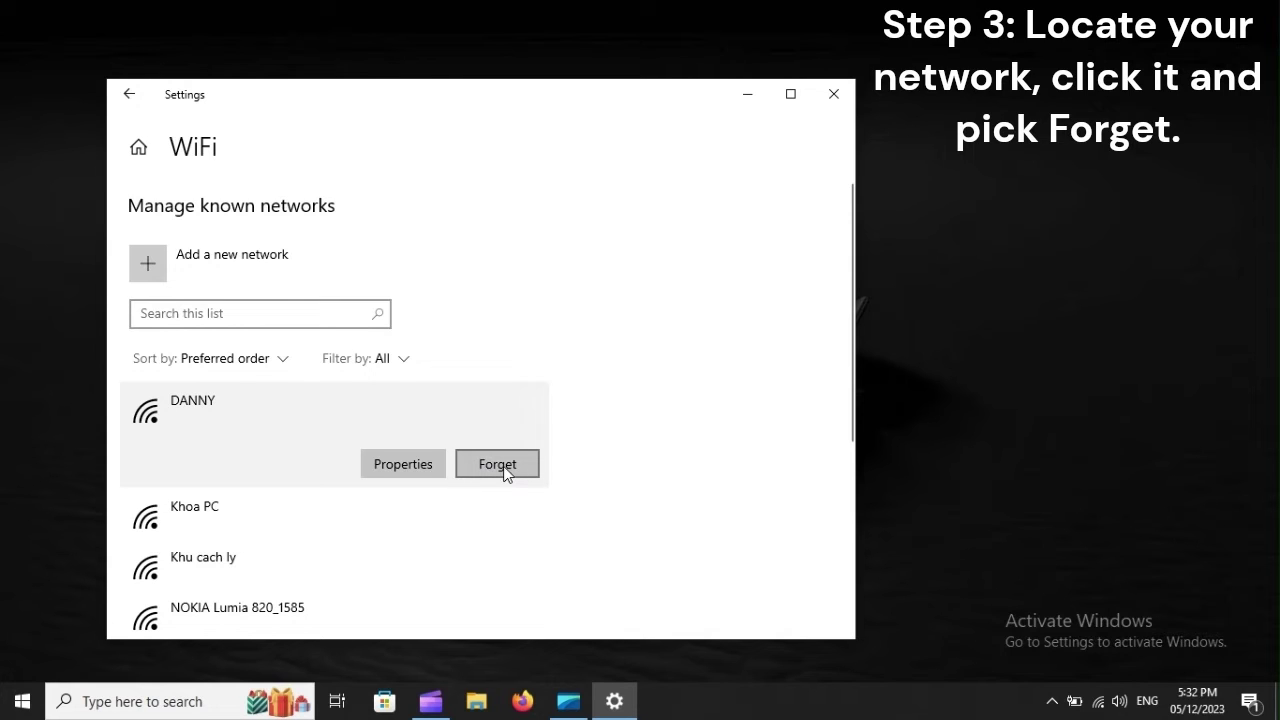
Bring up the computer's power options for a restart
left_click(22, 703)
left_click(22, 660)
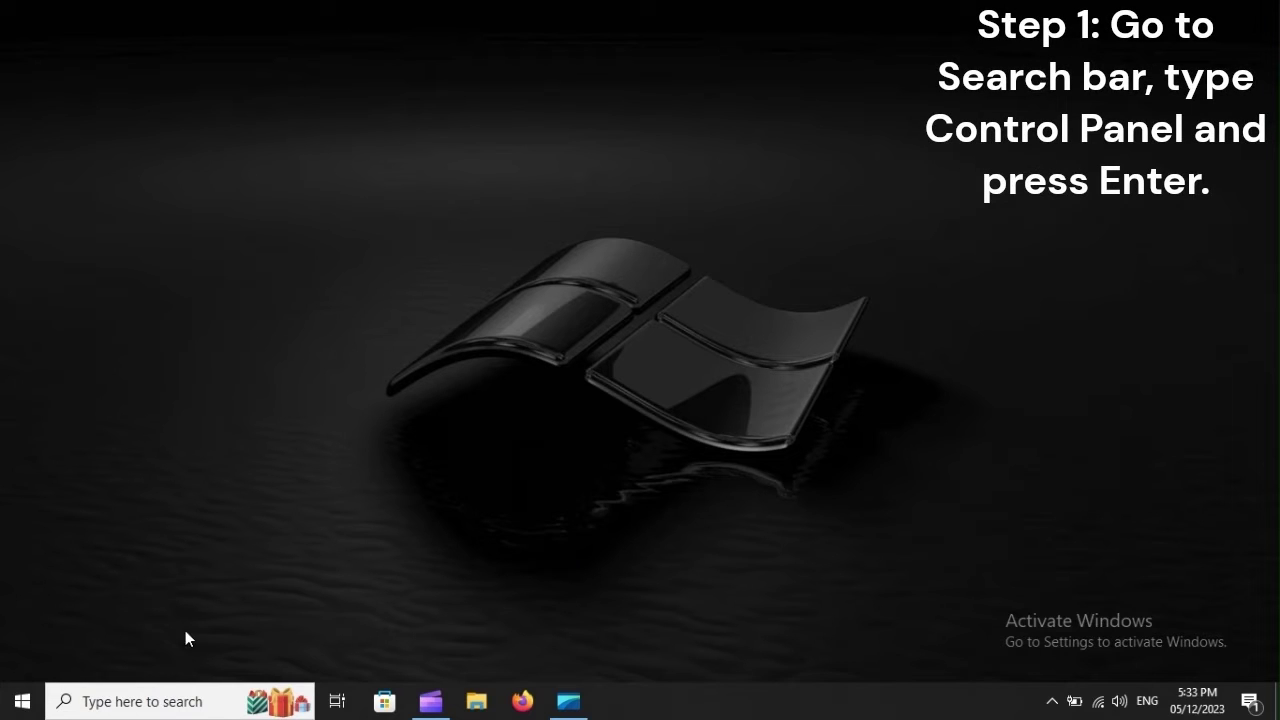
Search for "control panel" and open Control Panel
left_click(146, 699)
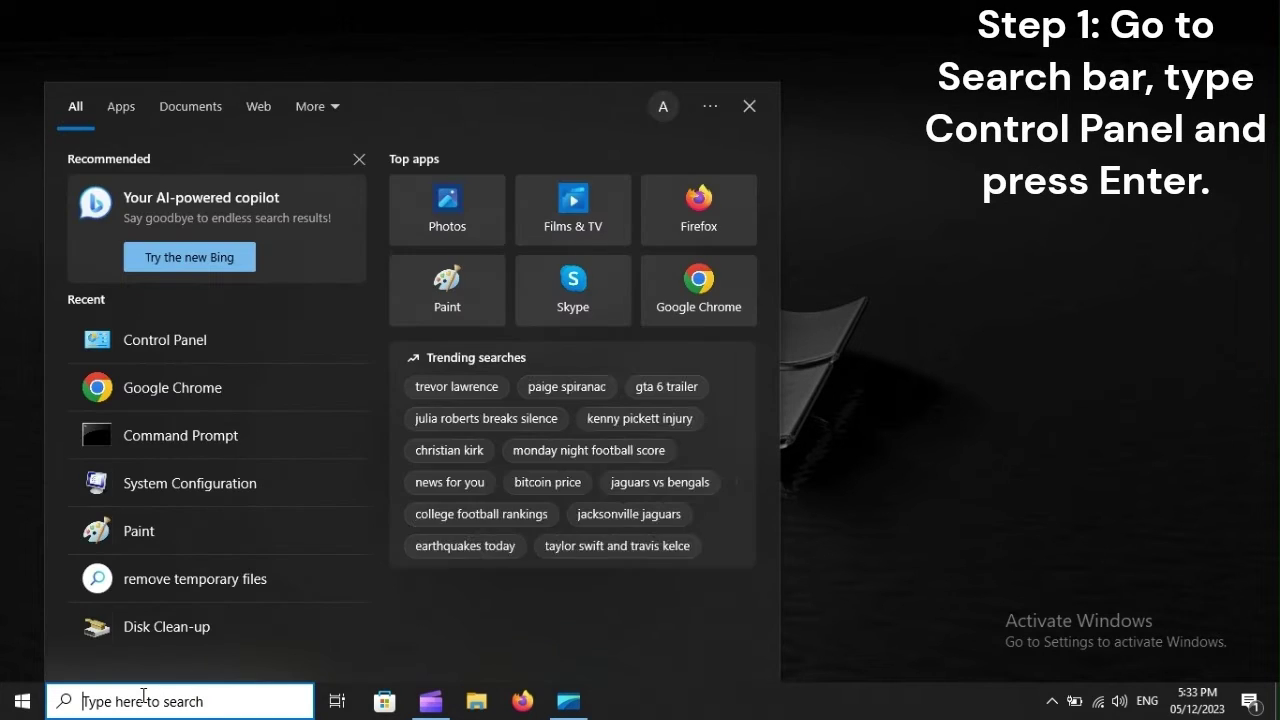
type("control")
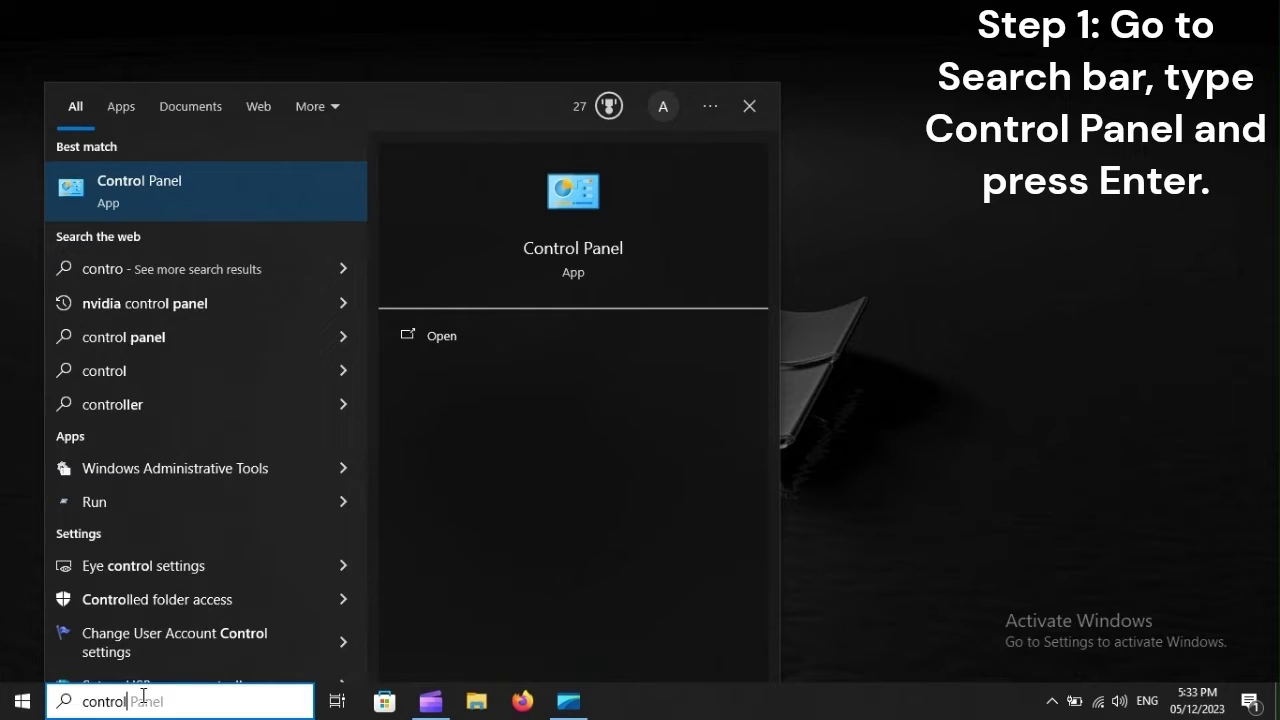
type(" panel")
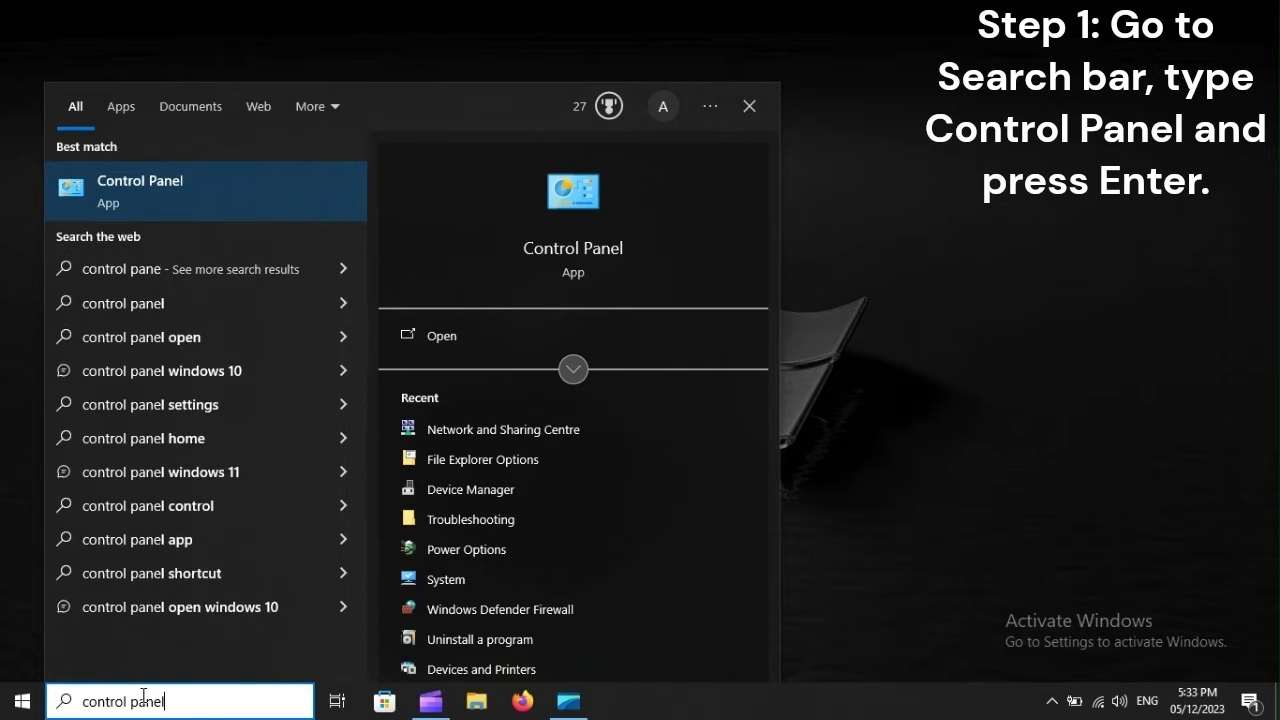
key("Return")
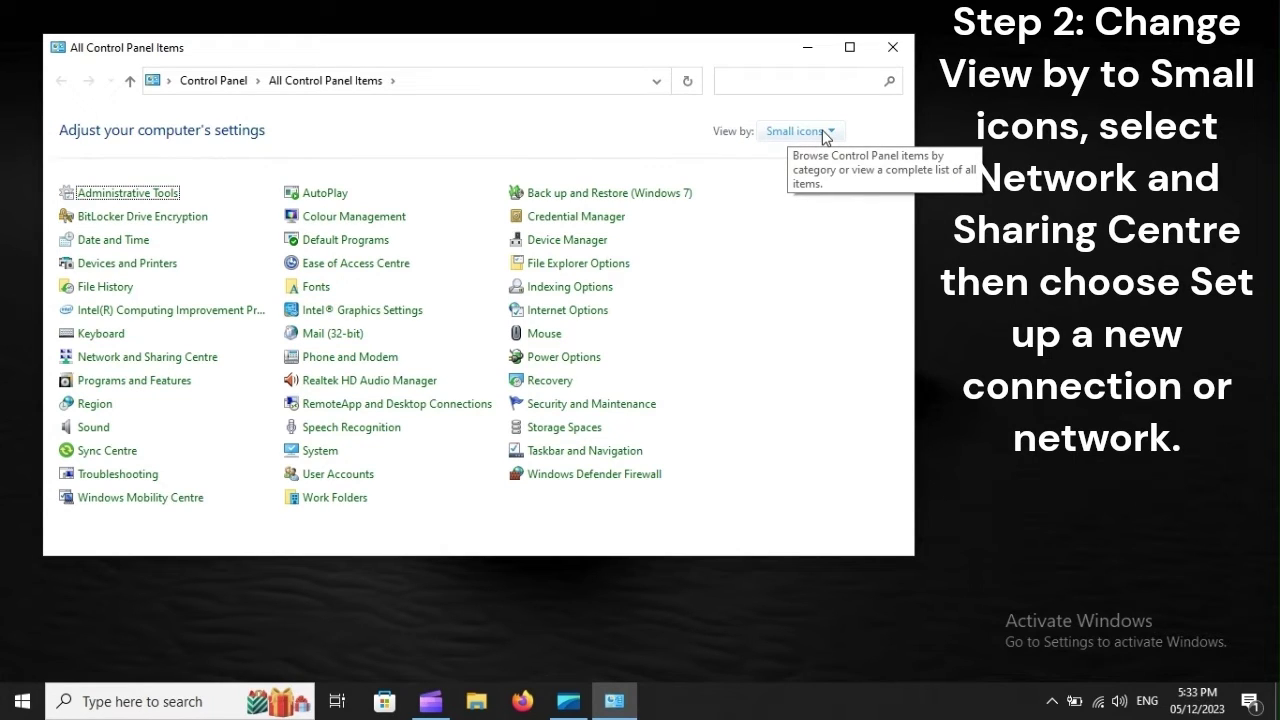
In Network and Sharing Centre, start a new connection setup using "Manually connect to a wireless network" and proceed to the network details
left_click(144, 366)
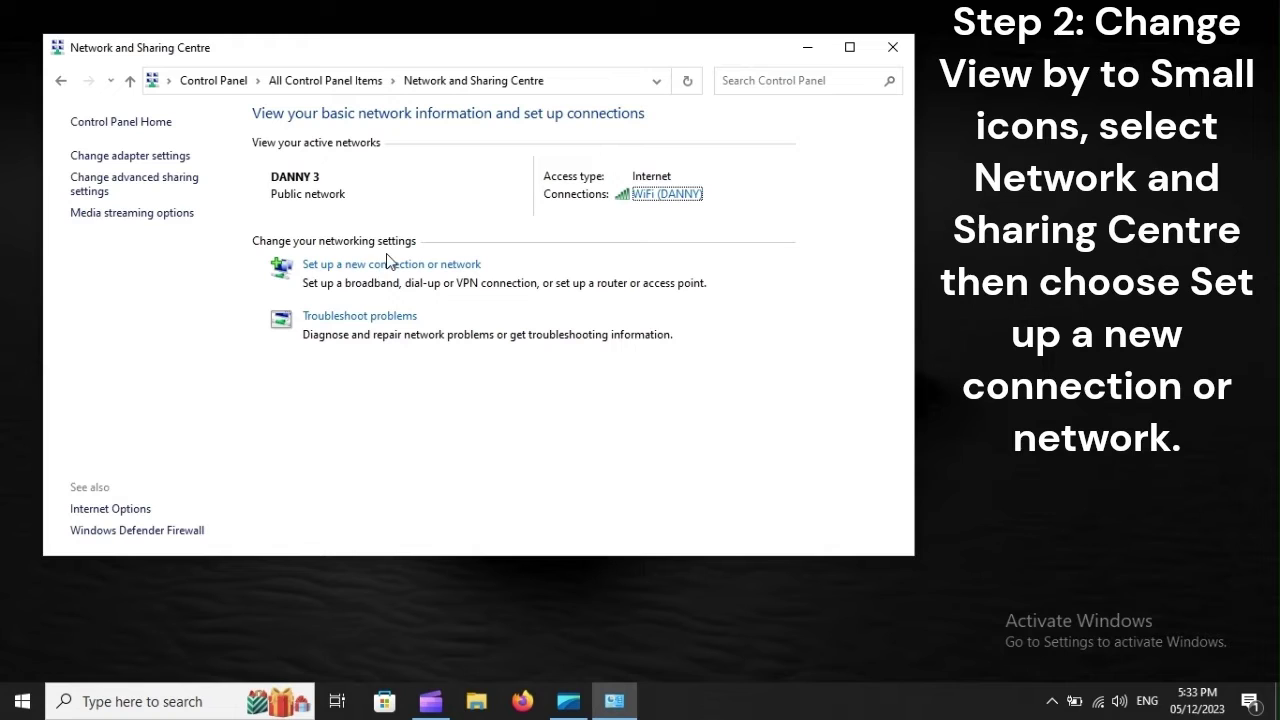
left_click(340, 270)
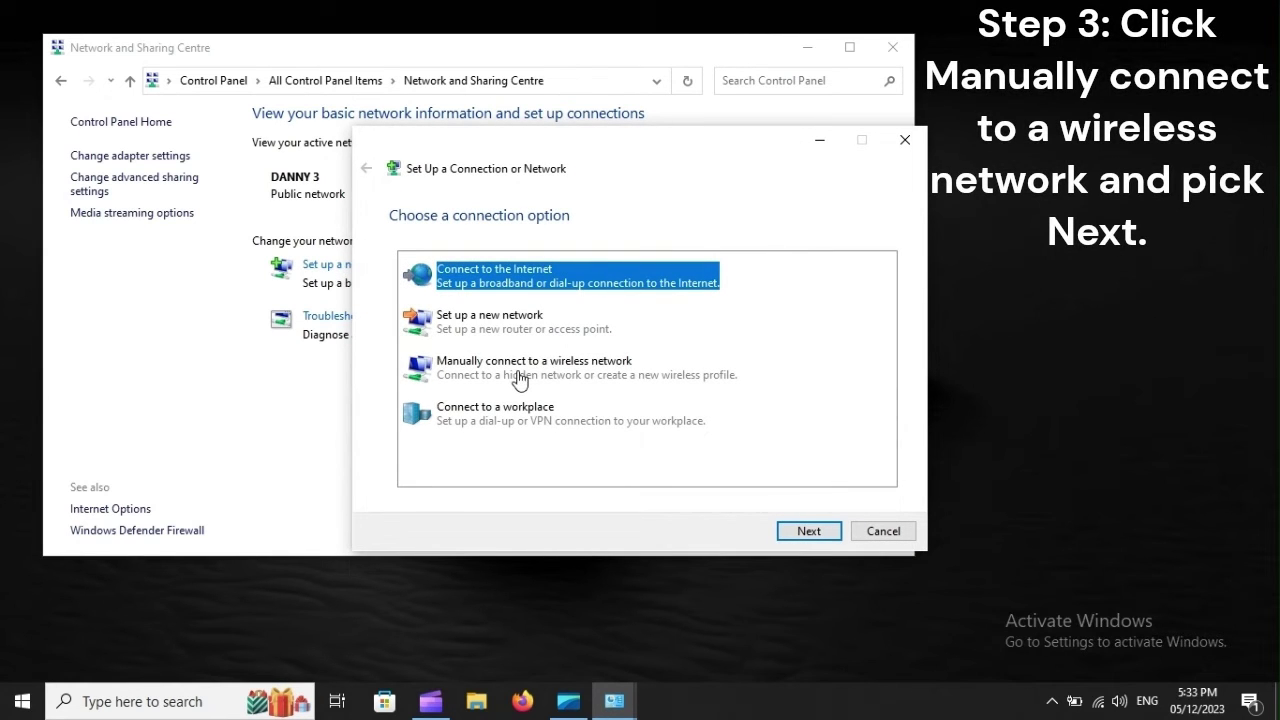
left_click(514, 375)
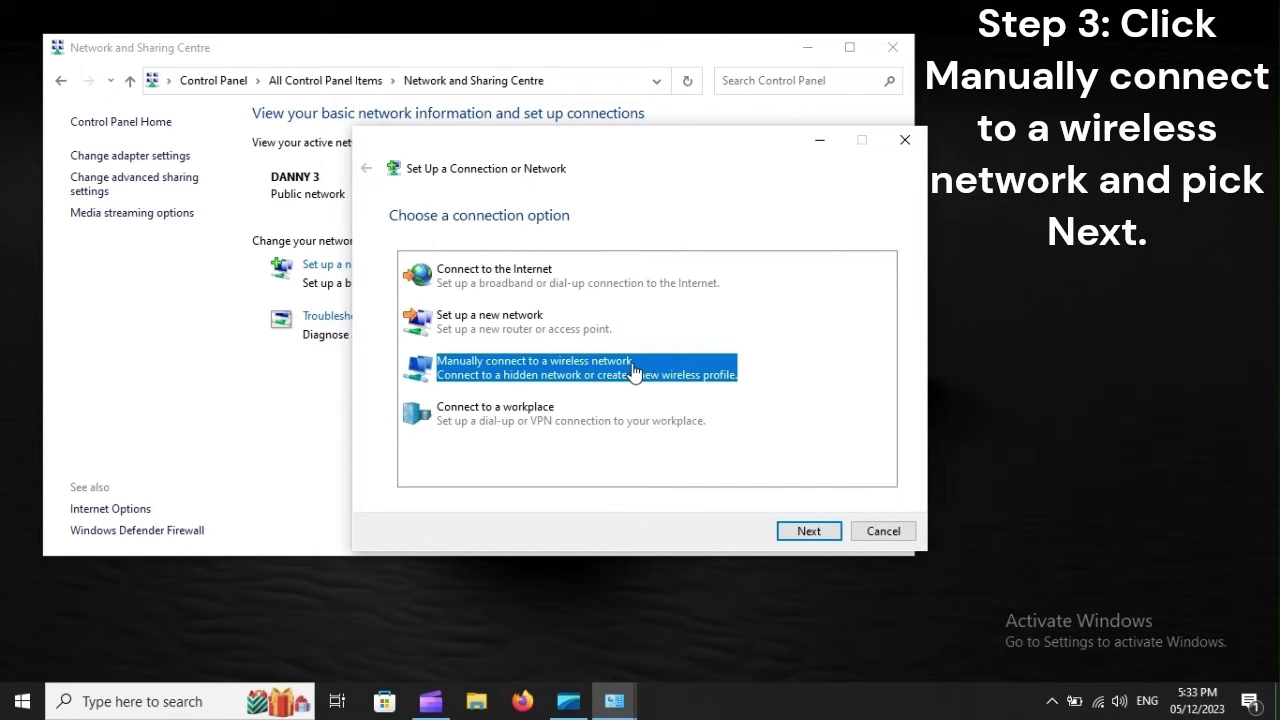
left_click(814, 533)
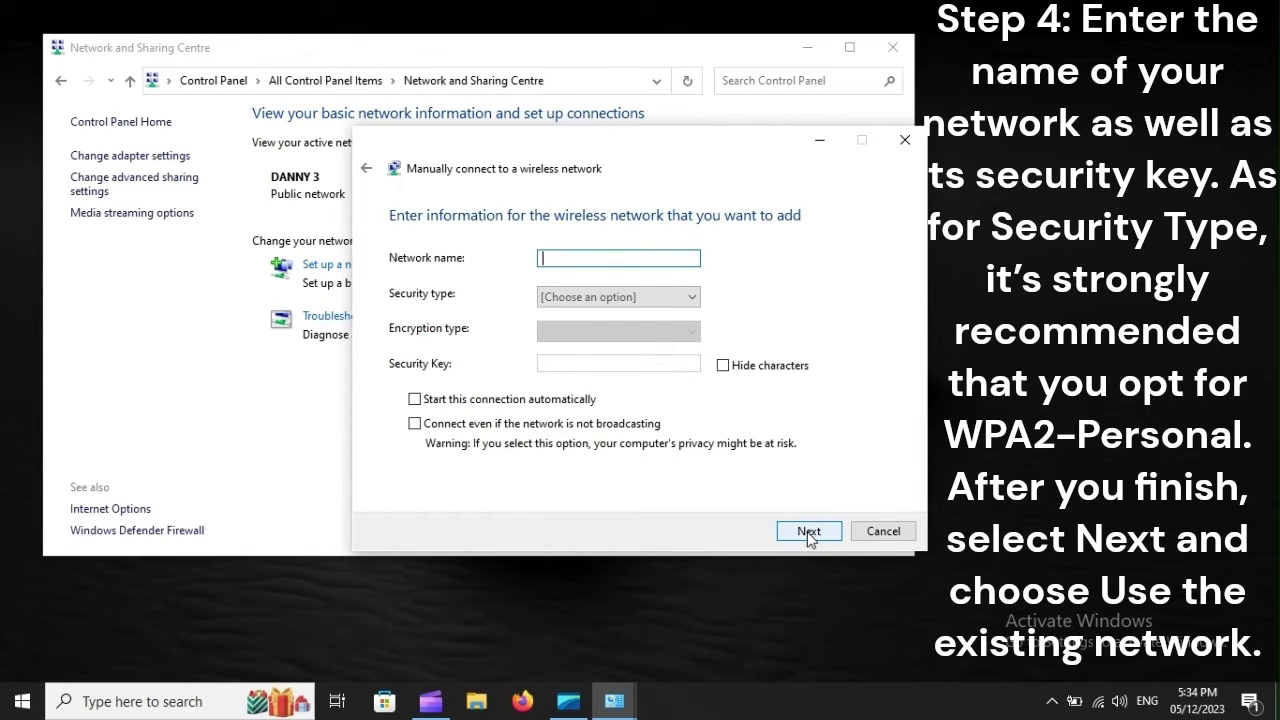
Bring up the computer's power options to restart it following the manual network setup
left_click(27, 700)
left_click(23, 663)
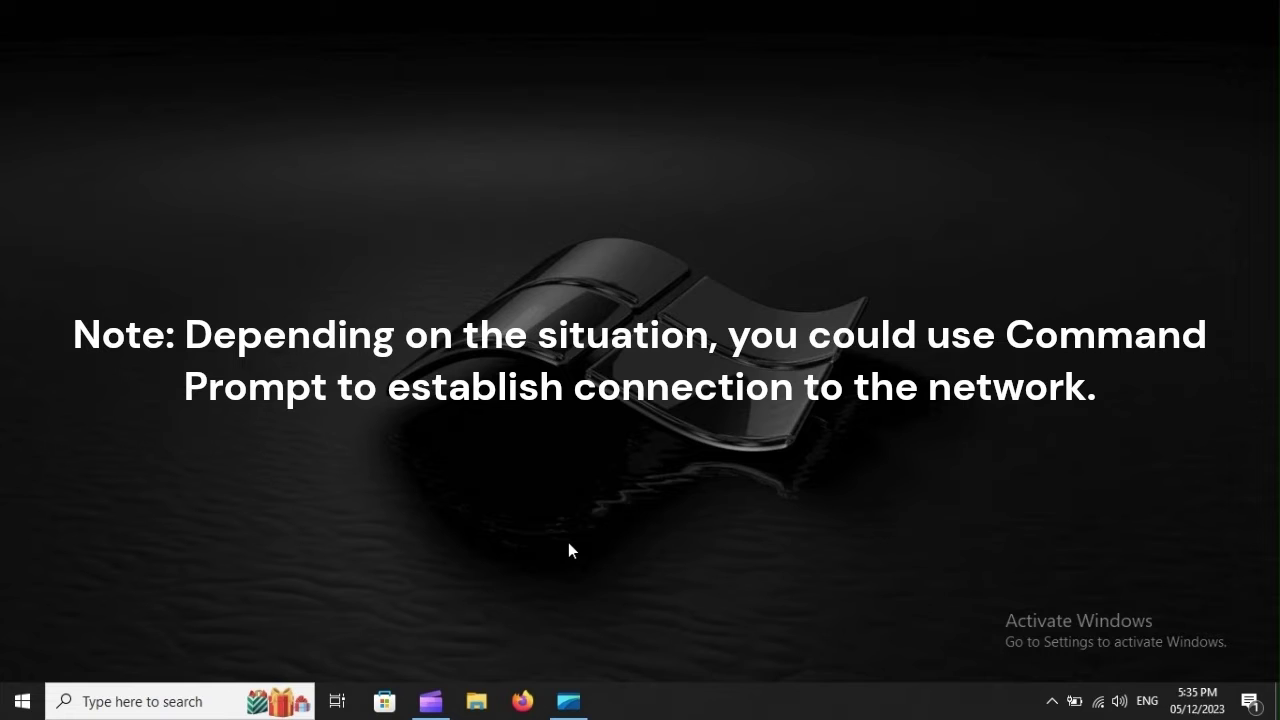
Search for "cmd" and launch Command Prompt as administrator
left_click(121, 690)
type("c")
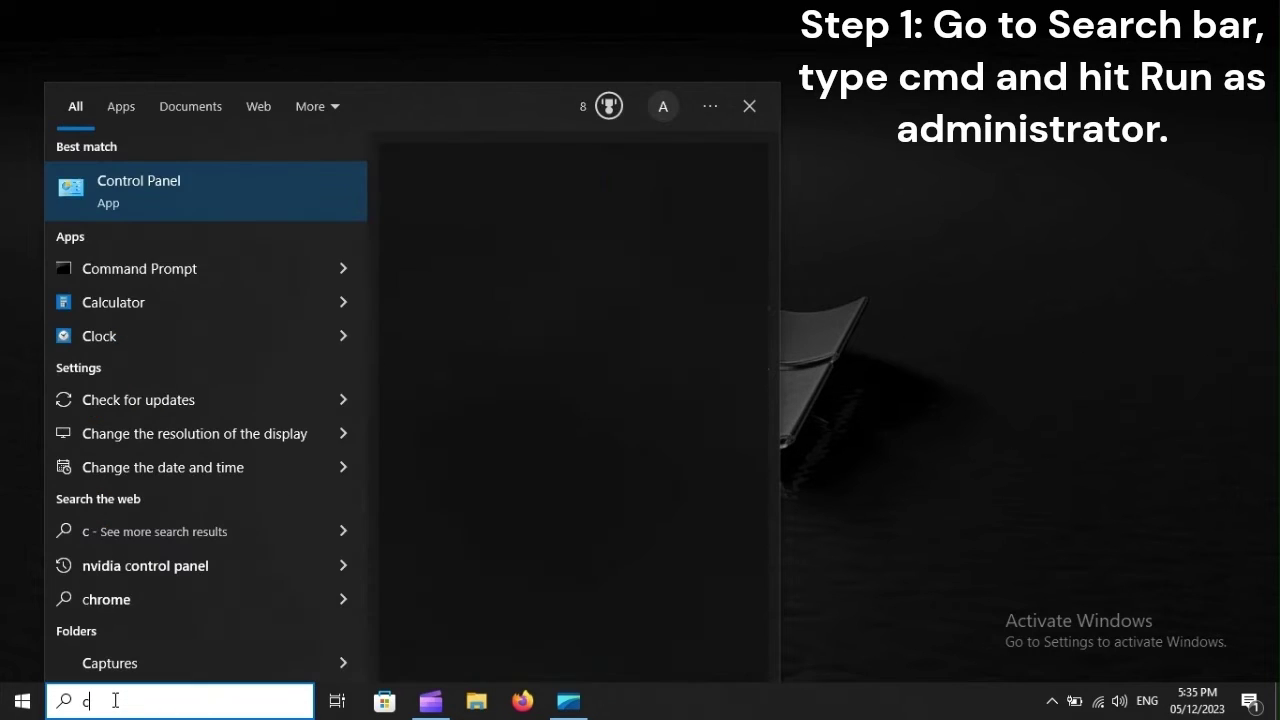
type("md")
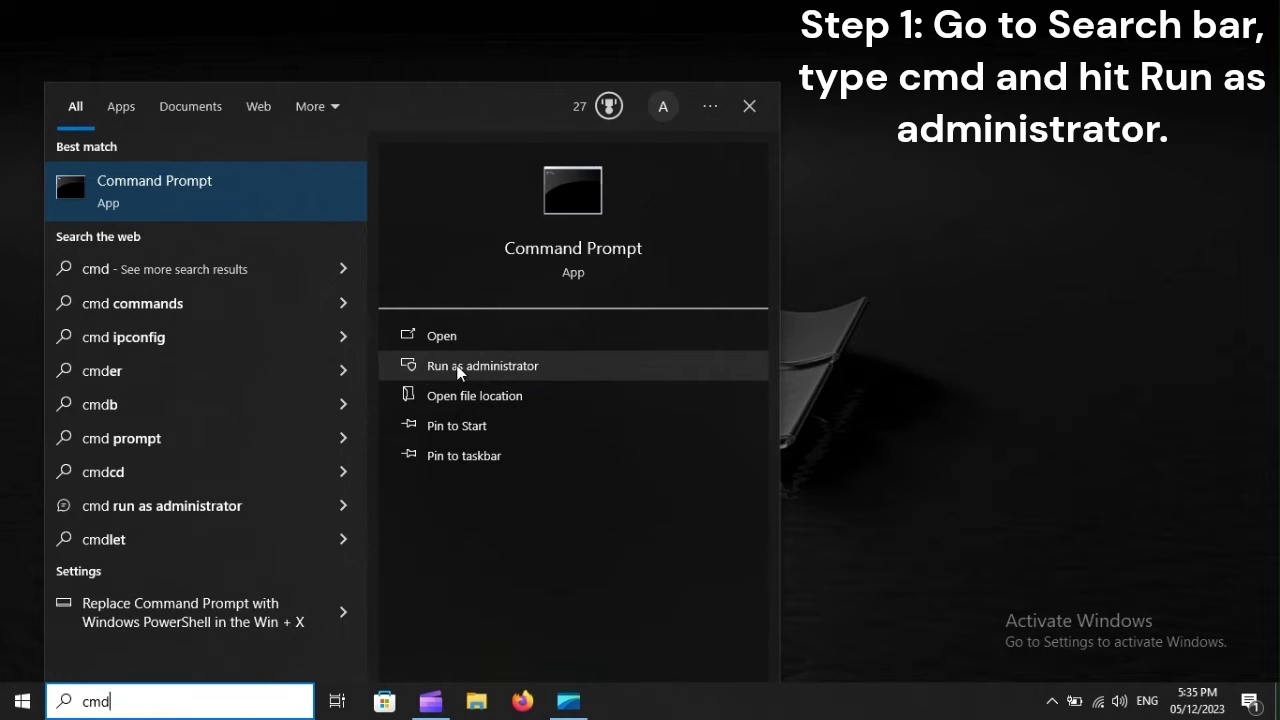
left_click(527, 366)
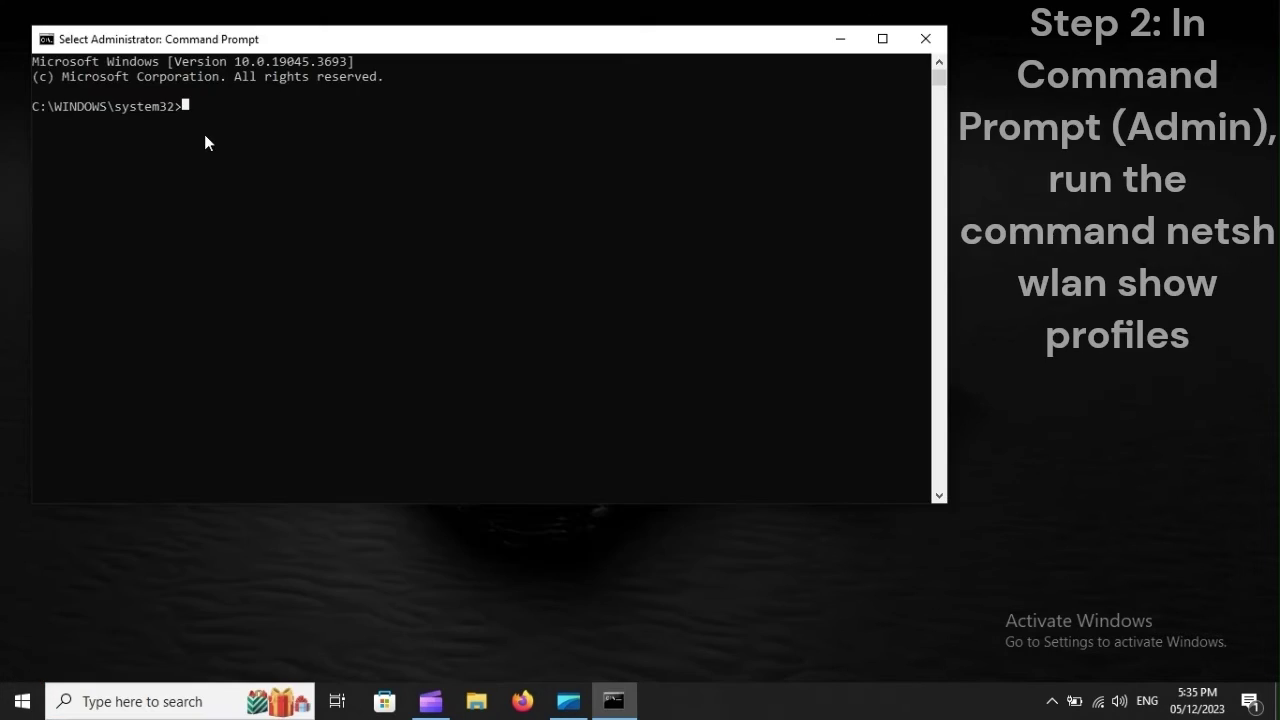
Enter the command netsh wlan show profiles, followed by netsh wlan connect name= "X"
type("netsh wlan show profiles")
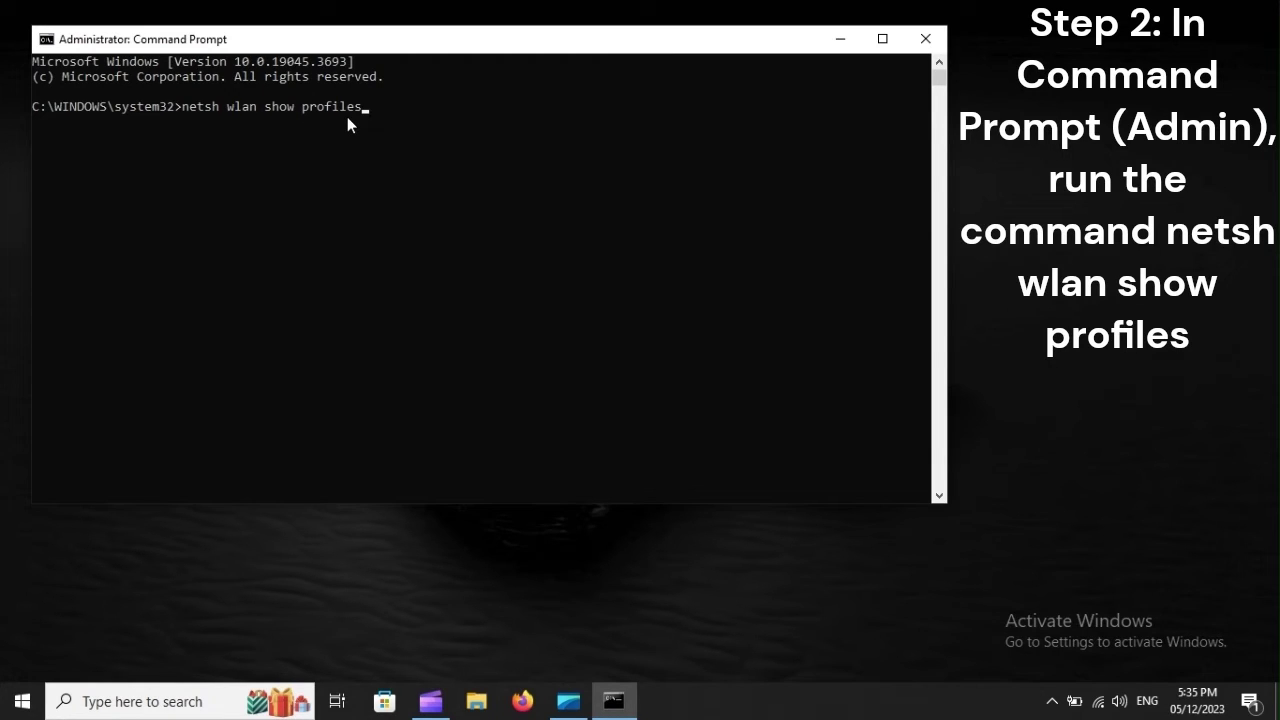
key("Escape")
type("netsh wlan connect name= \"X\"")
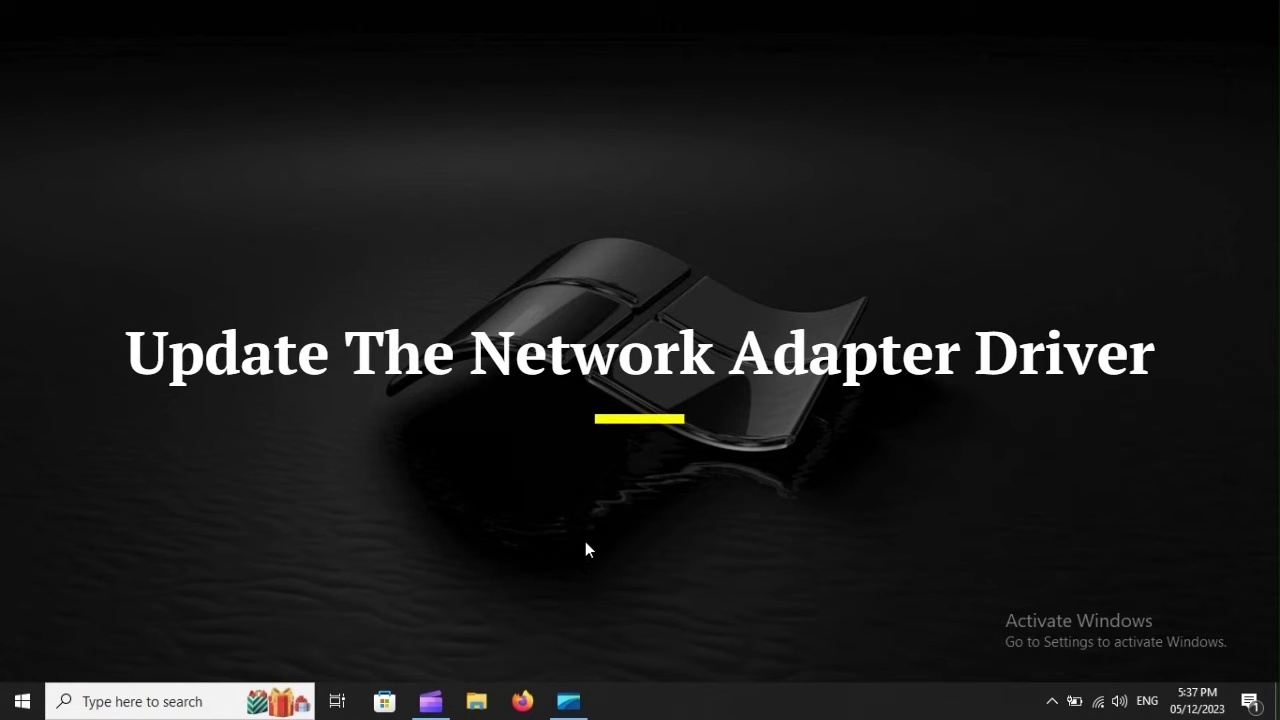
Open Device Manager with devmgmt.msc and expand the Network adapters category
left_click(139, 701)
type("devmgmt.msc")
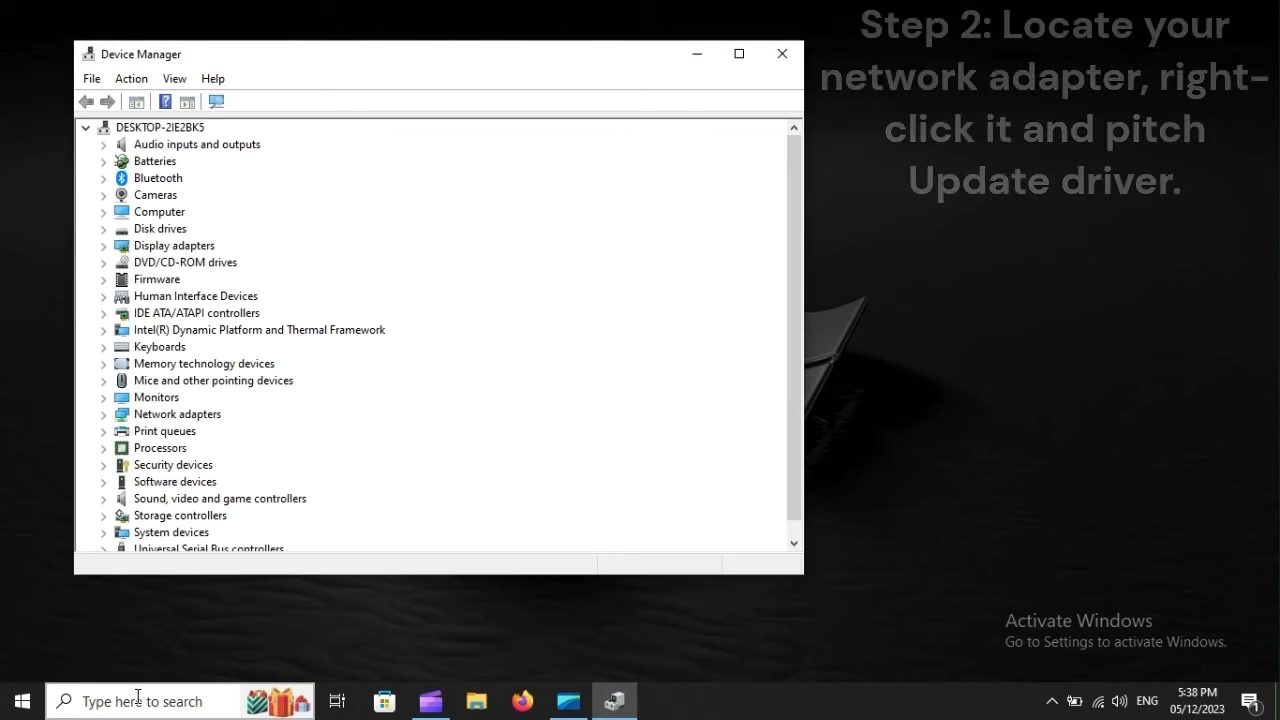
left_click(193, 420)
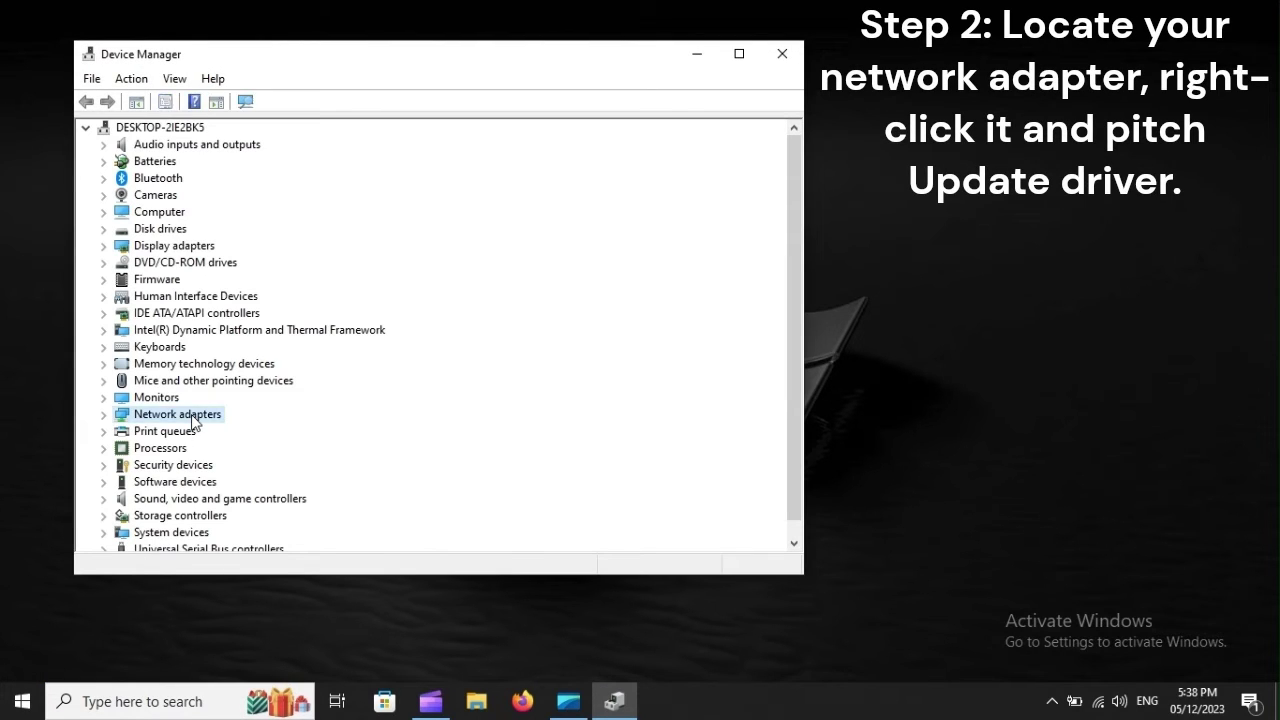
left_click(103, 414)
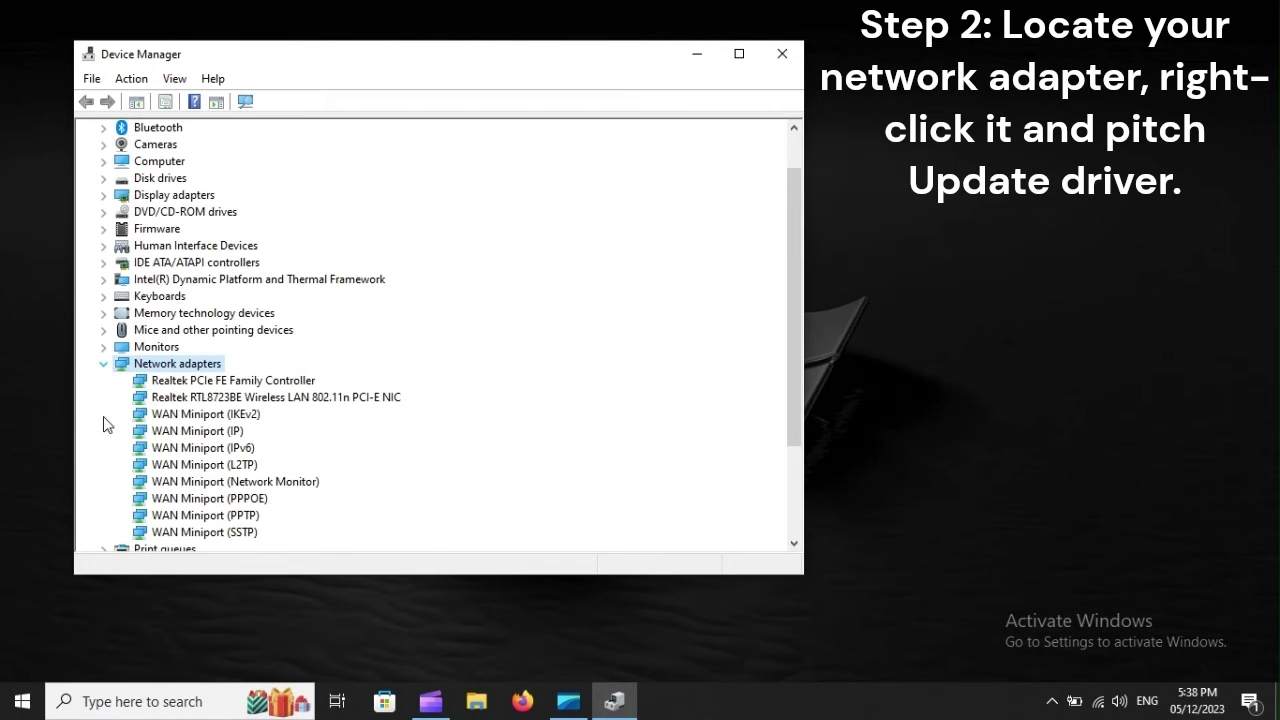
Open the driver update dialog for the Realtek RTL8723BE Wireless LAN 802.11n PCI-E NIC adapter
left_click(334, 400)
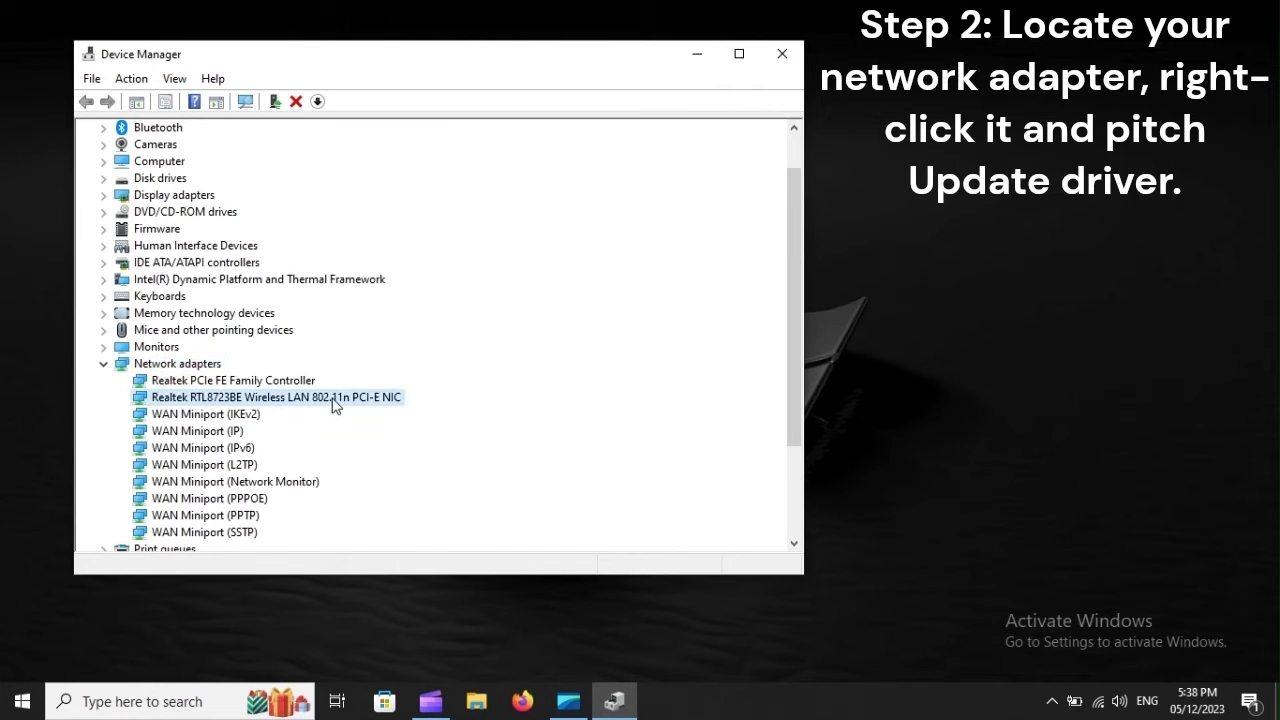
right_click(334, 402)
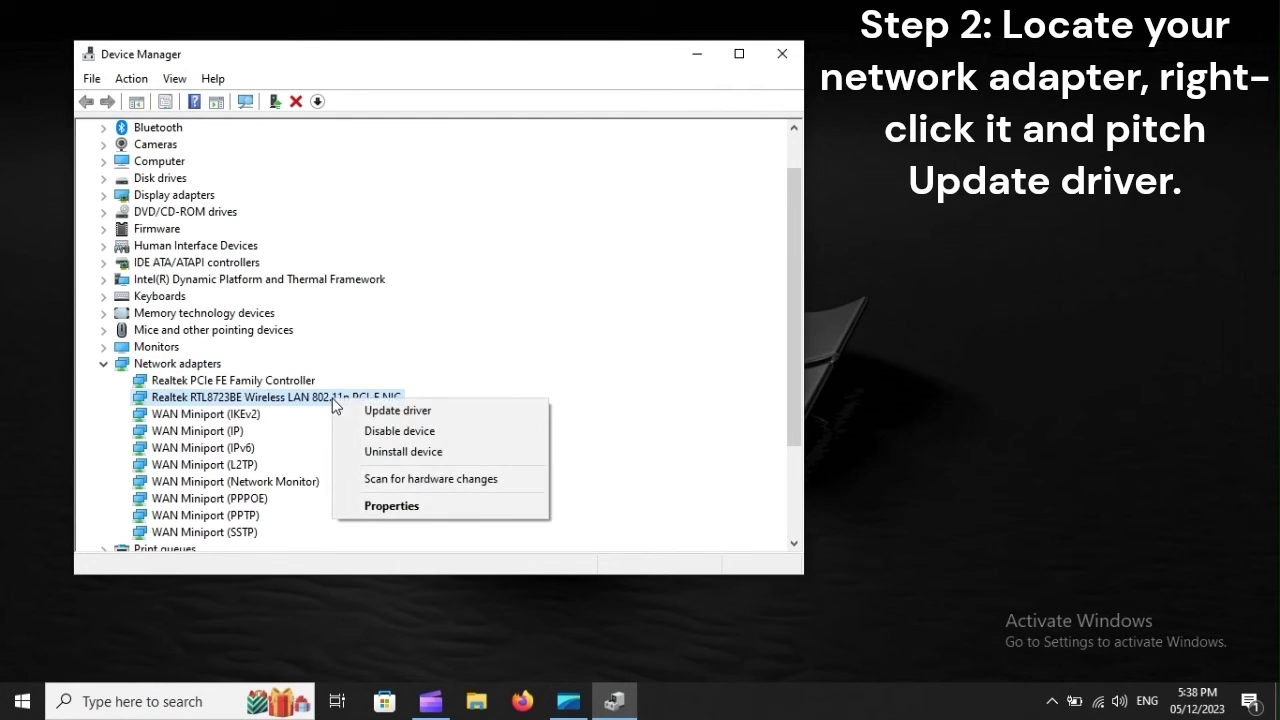
left_click(419, 416)
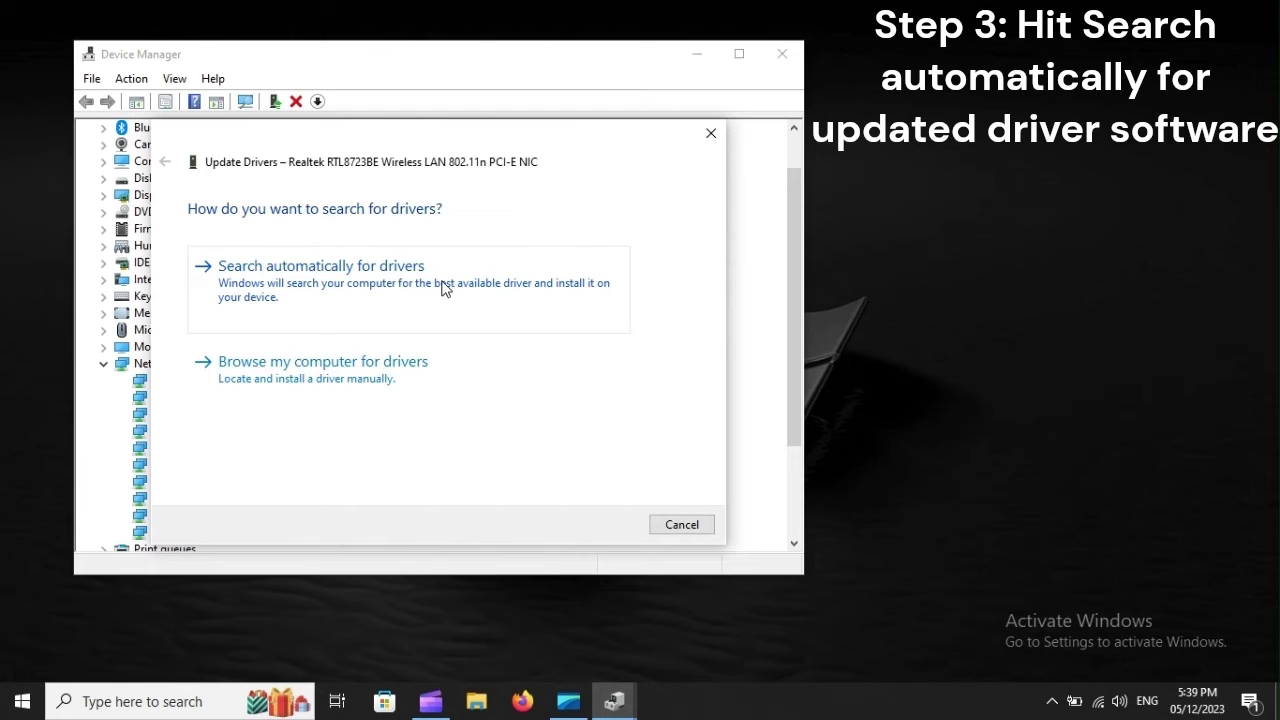
Bring up the computer's power options to restart it following the driver update
left_click(23, 705)
left_click(23, 667)
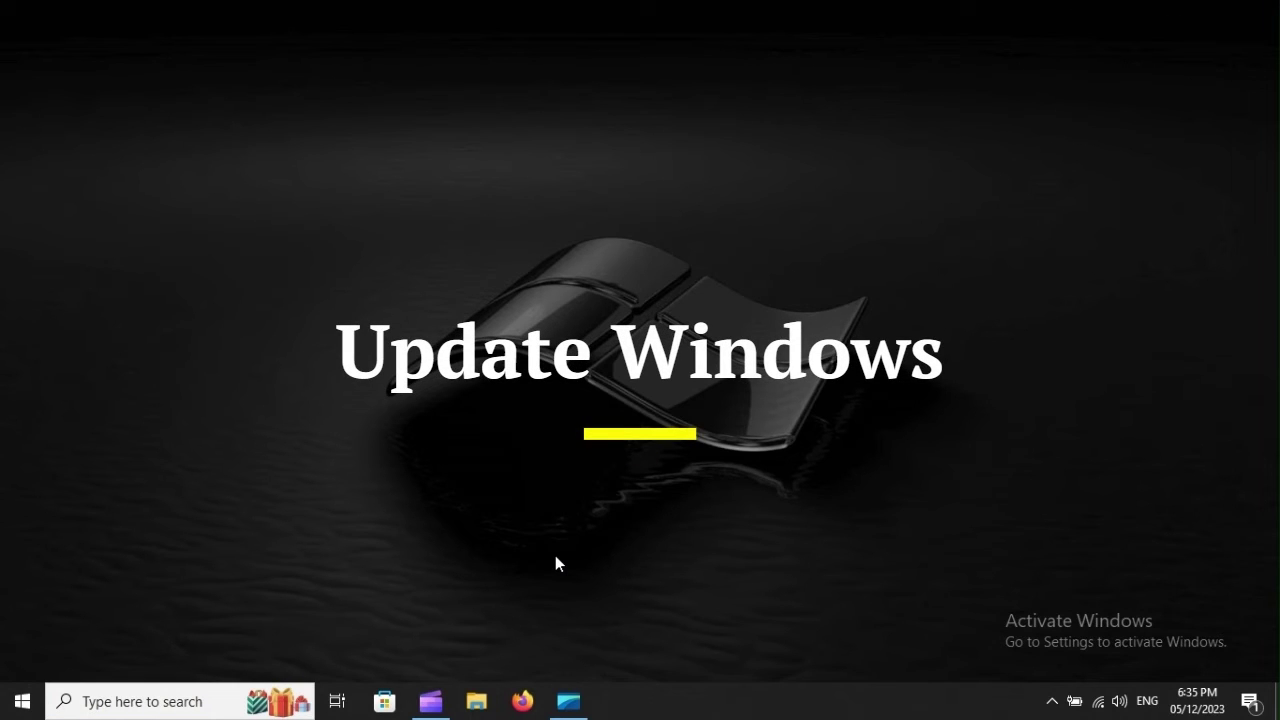
Open Settings and go to the Windows Update page under Update & Security
key("super+i")
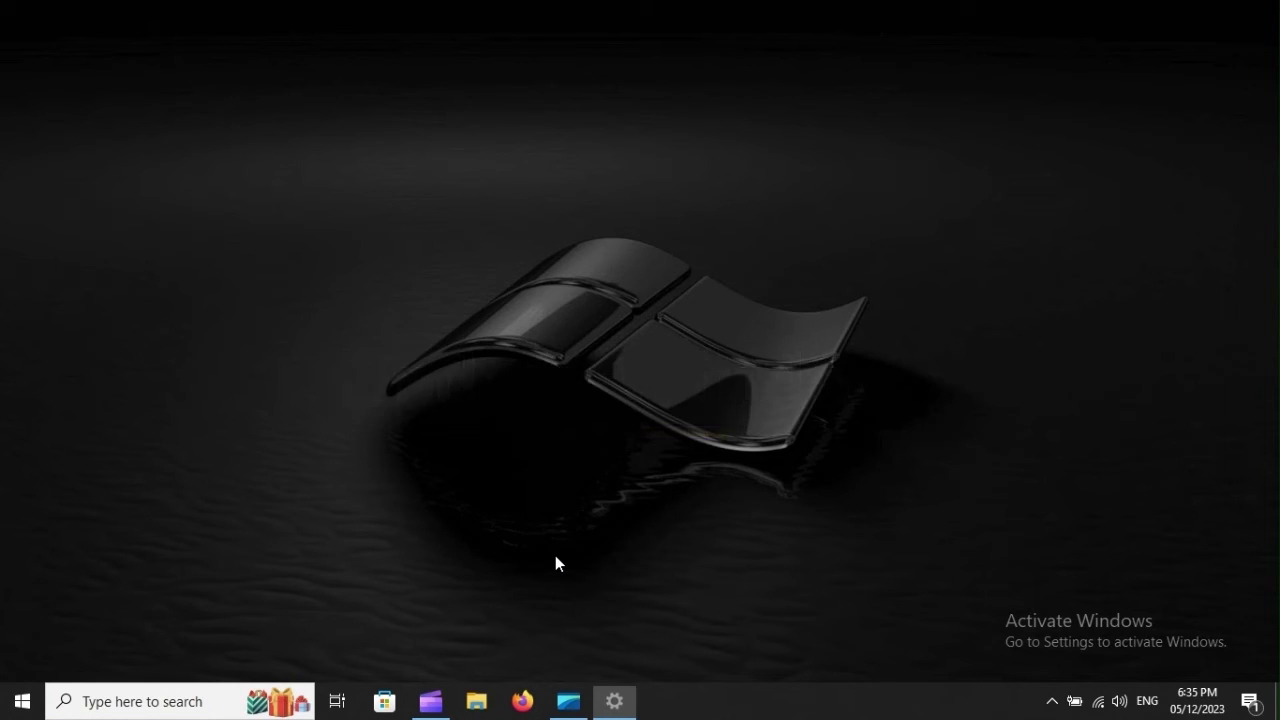
scroll(555, 556, "down", 3)
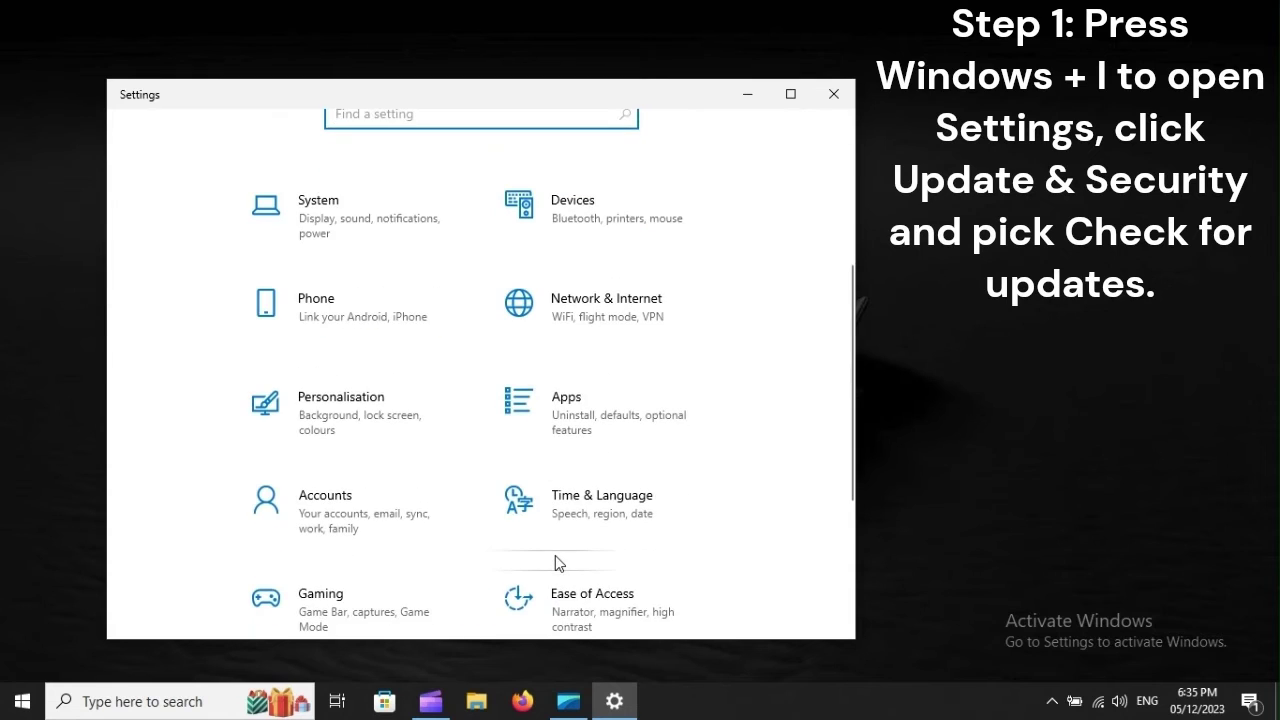
scroll(555, 556, "down", 3)
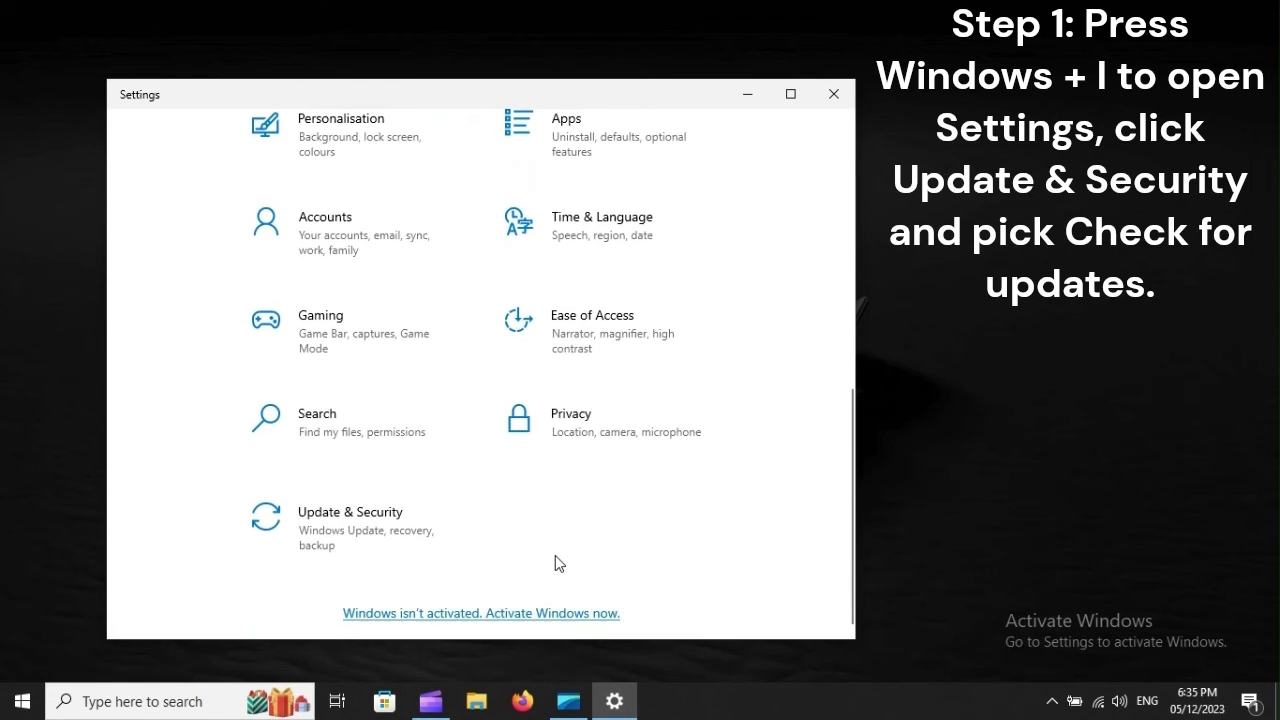
left_click(329, 522)
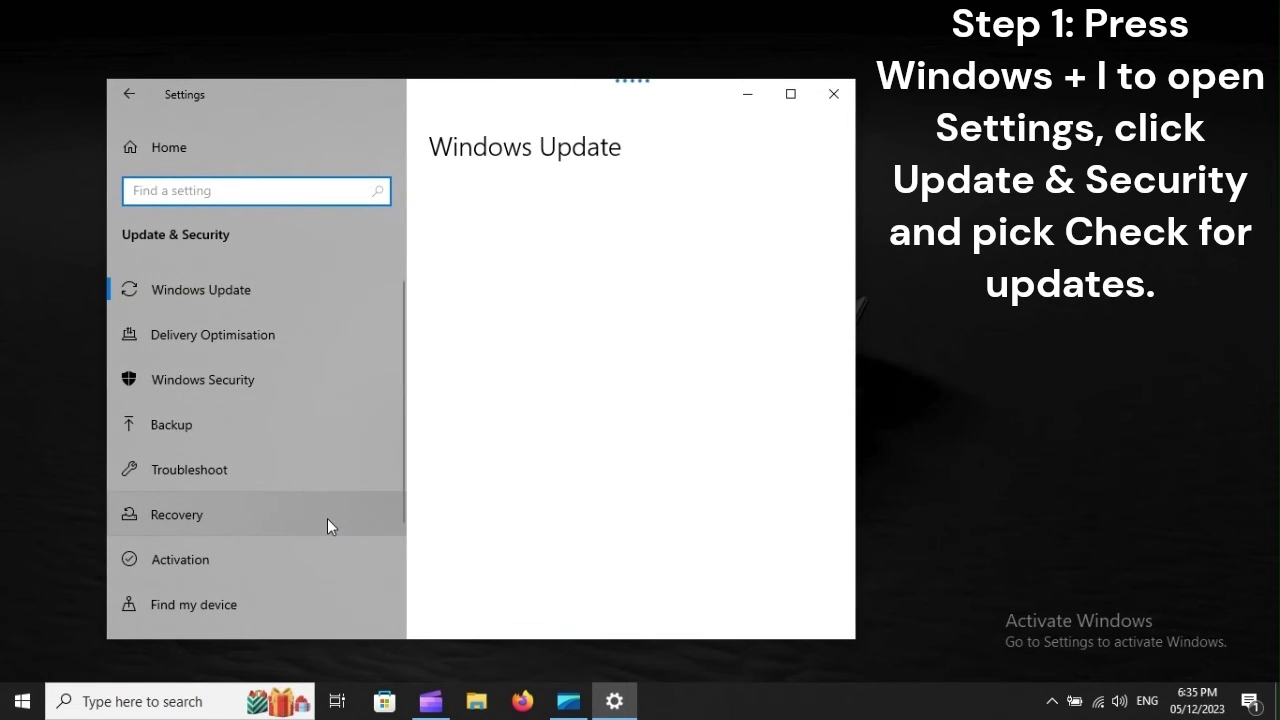
left_click(251, 298)
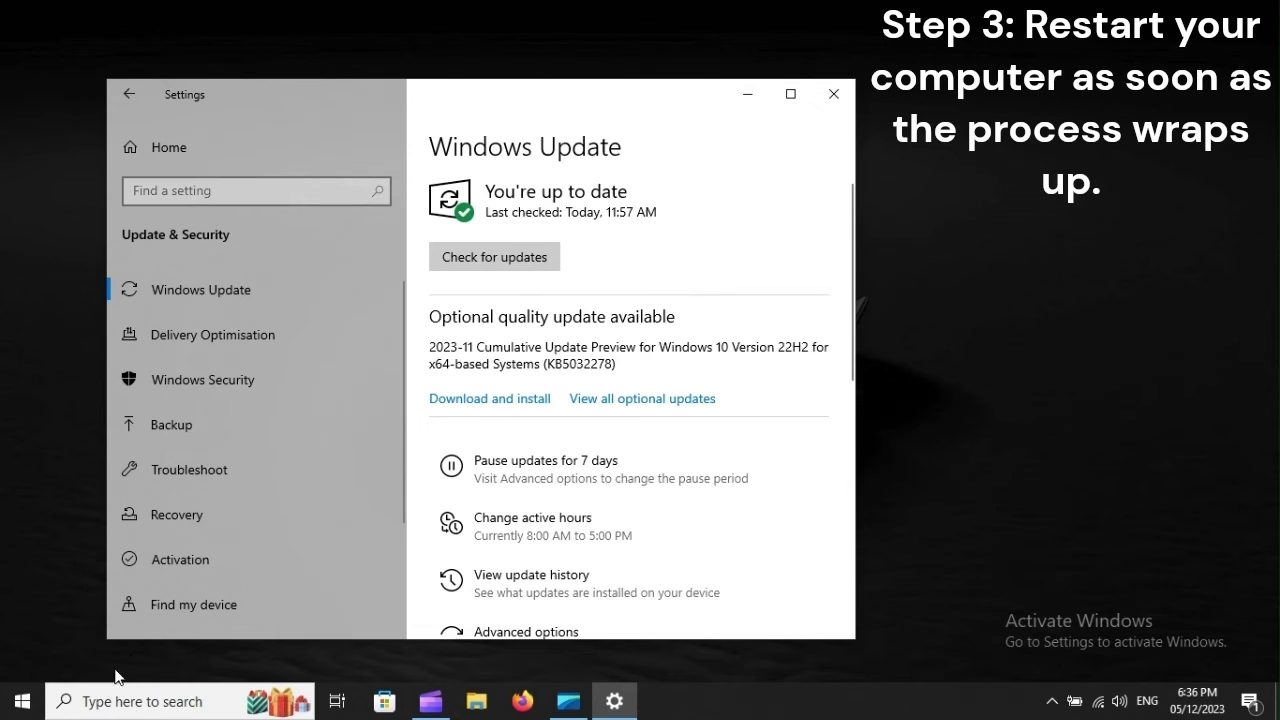
Bring up the computer's power options to restart it following the Windows update
left_click(26, 702)
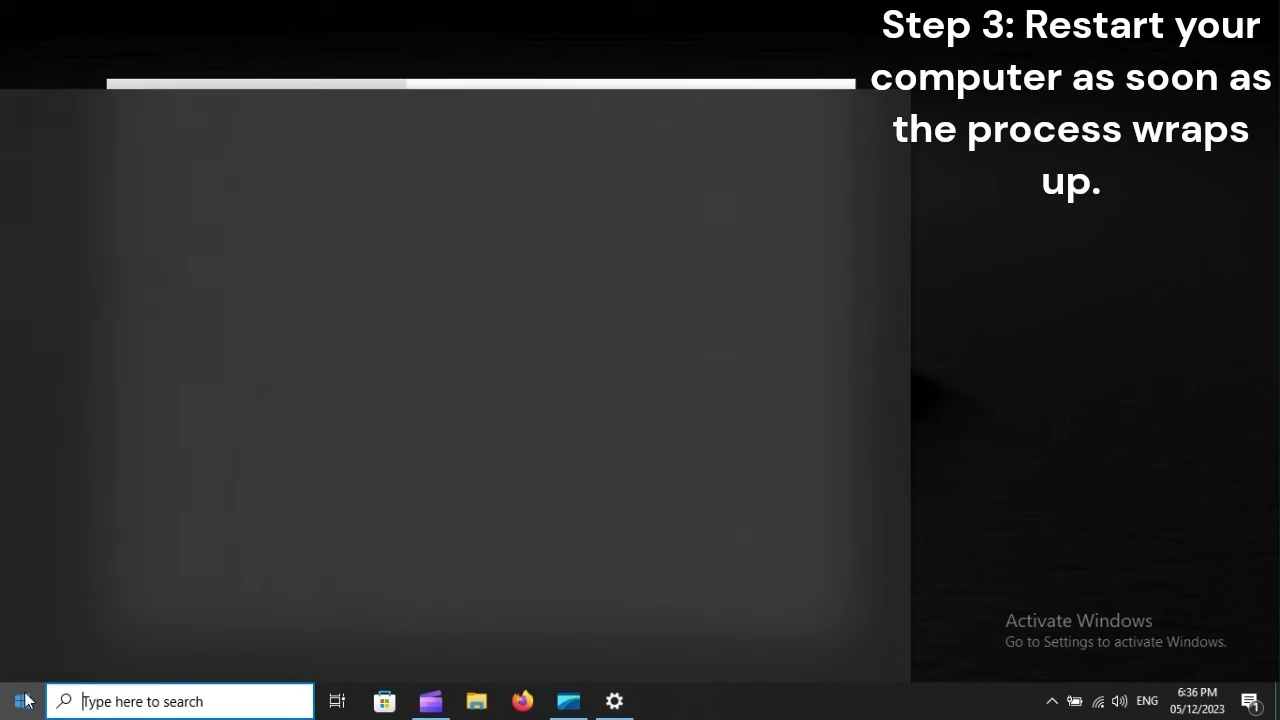
left_click(23, 660)
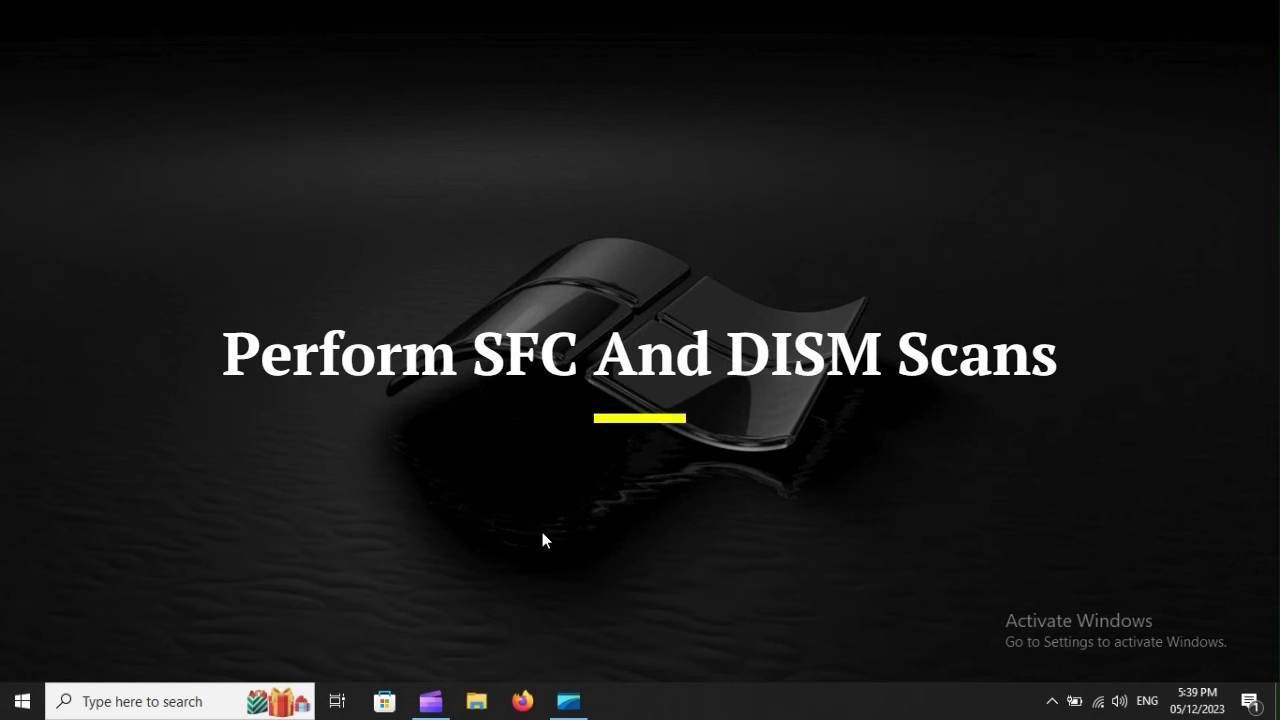
Open Command Prompt as administrator by searching for "cmd" and enter the command sfc /scannow
left_click(130, 697)
type("c")
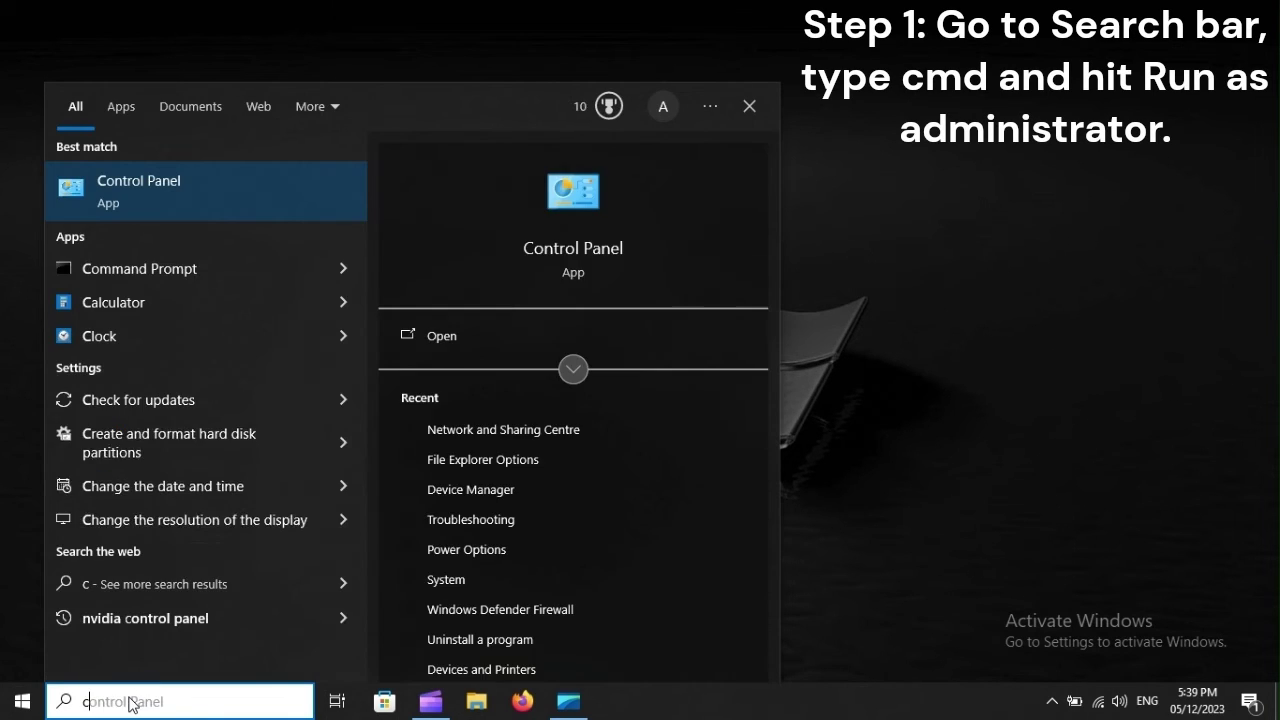
type("md")
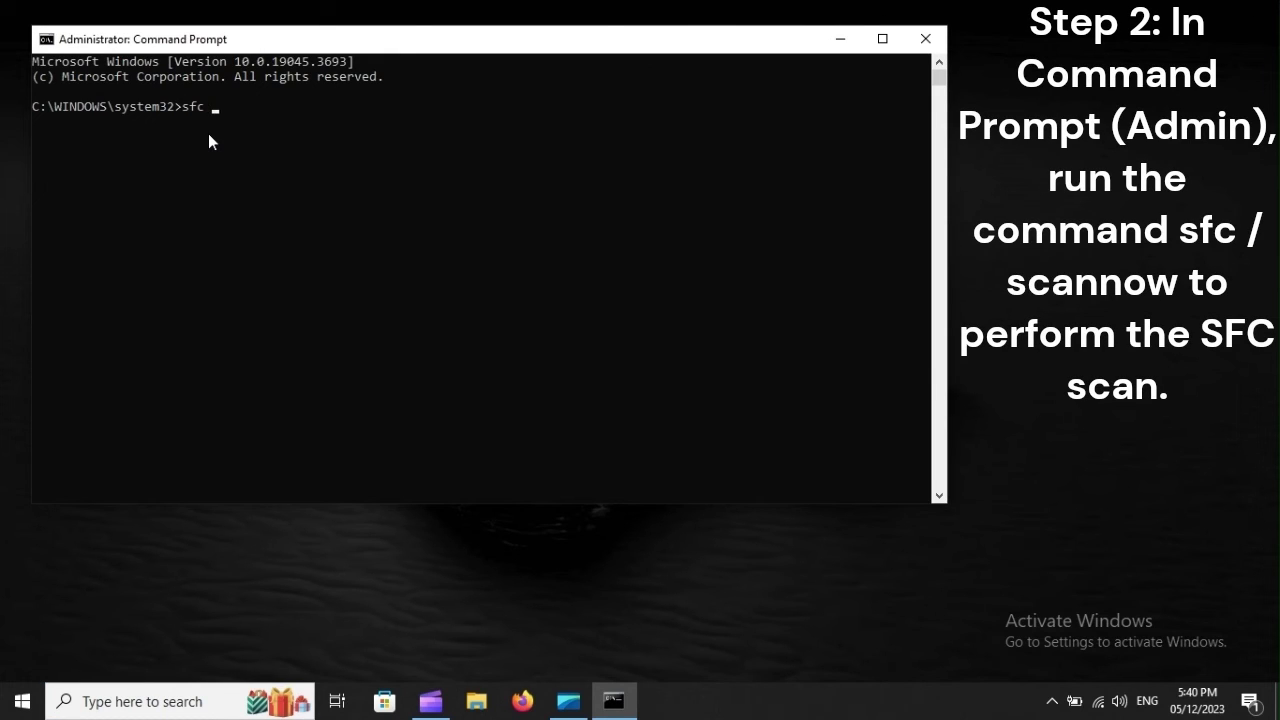
type("annow")
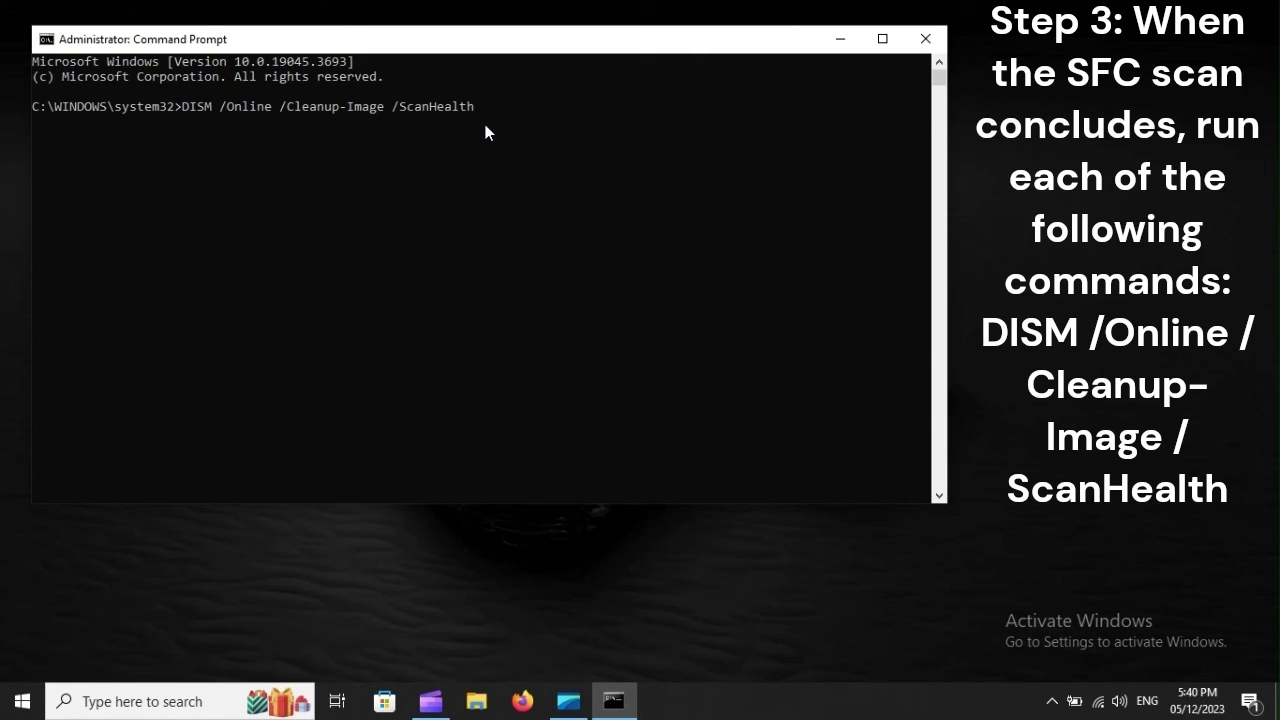
Change the DISM command's final option to /CheckHealth, giving DISM /Online /Cleanup-Image /CheckHealth
key("Left")
key("Left")
key("Left")
key("Left")
key("Left")
key("Left")
key("BackSpace")
key("BackSpace")
key("BackSpace")
key("BackSpace")
type("Chec")
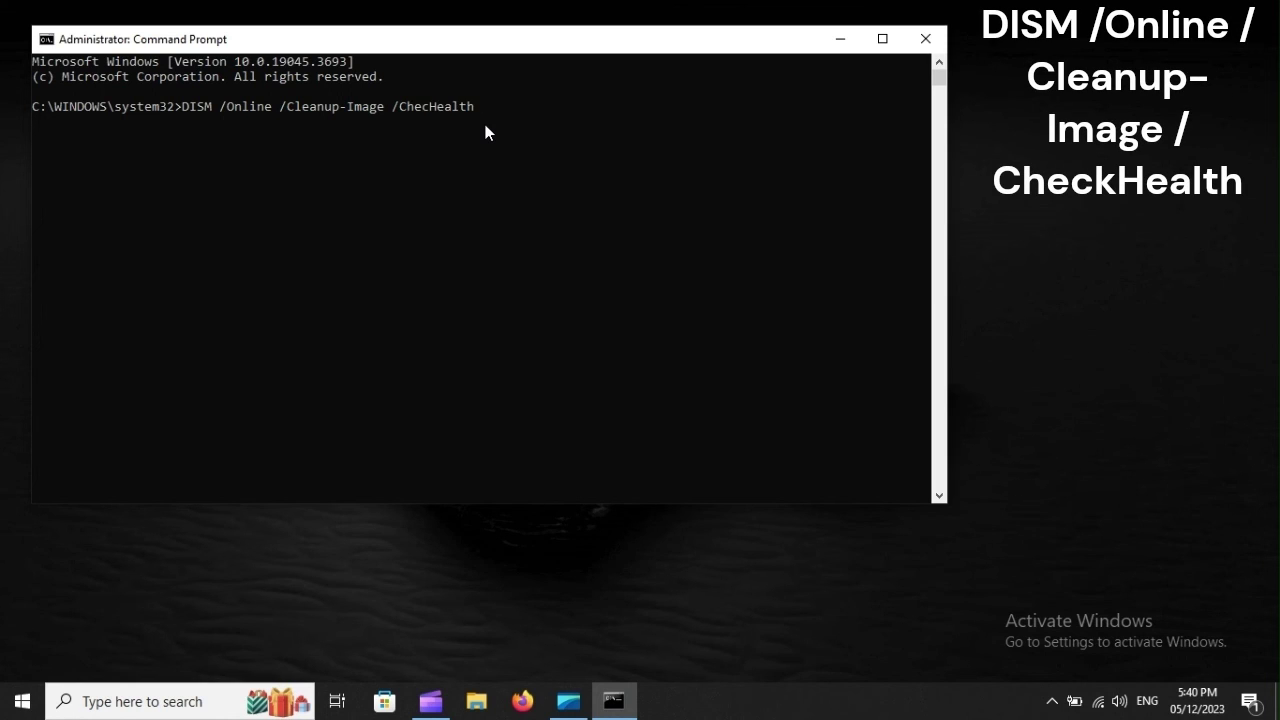
type("k")
Change the DISM command's final option to /RestoreHealth, giving DISM /Online /Cleanup-Image /RestoreHealth
key("BackSpace")
key("BackSpace")
key("BackSpace")
key("BackSpace")
key("BackSpace")
type("Resto")
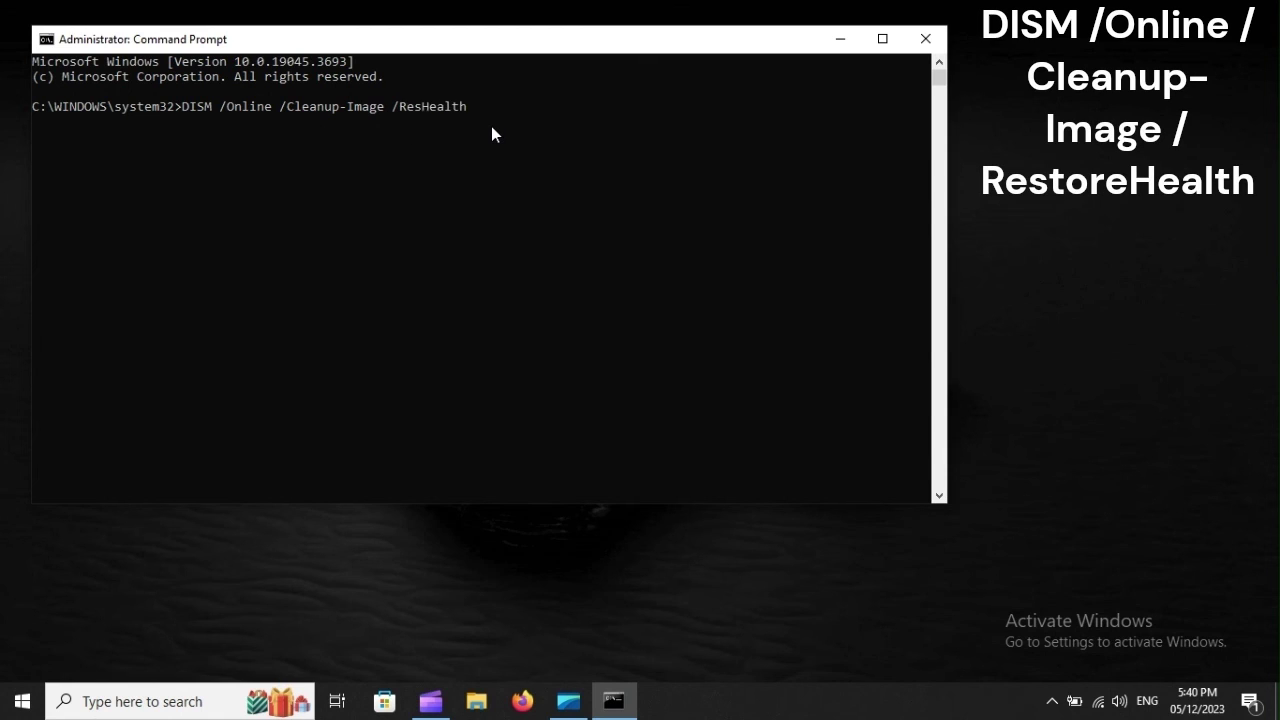
type("re")
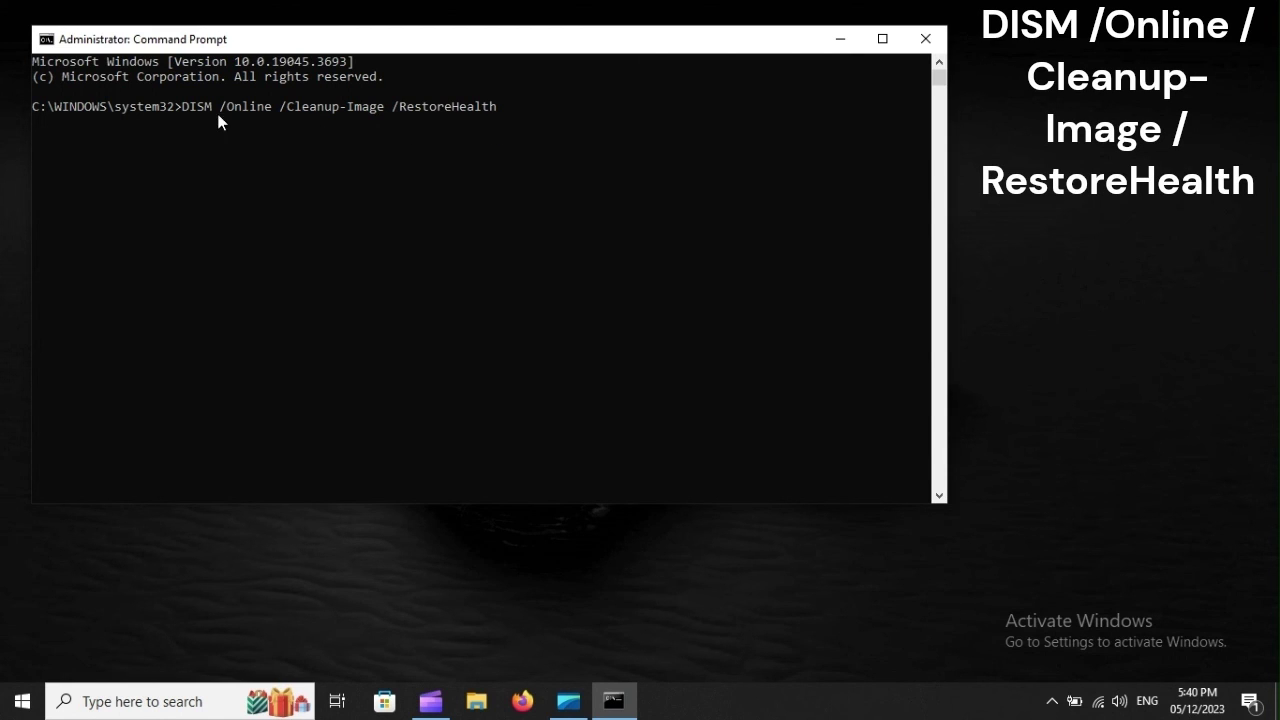